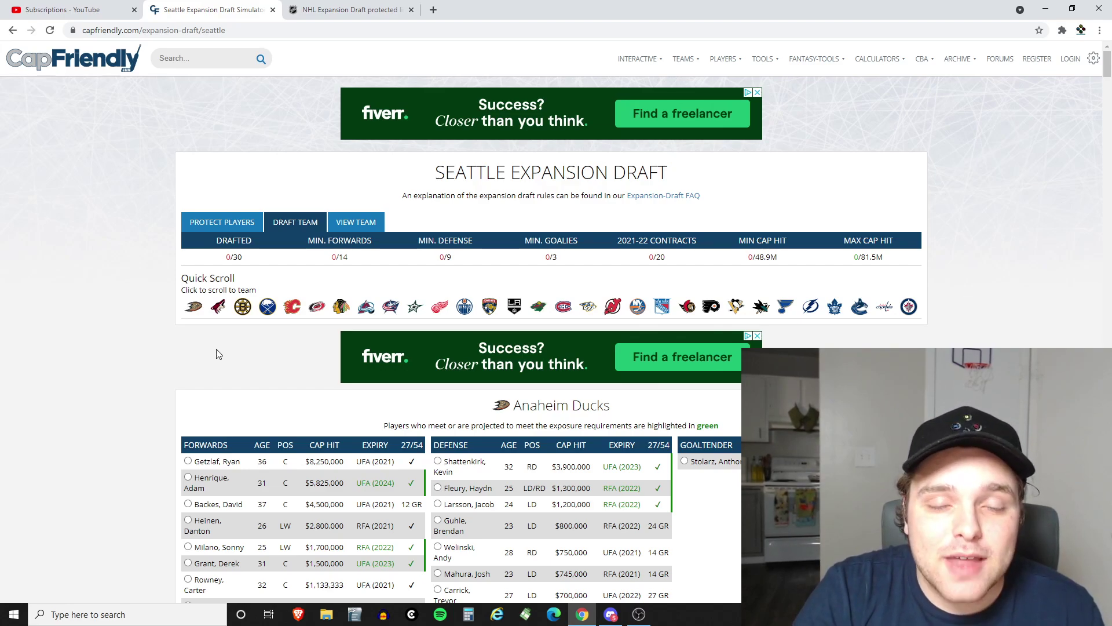
Draft defenseman Haydn Fleury from the Anaheim Ducks and forward Christian Fischer from the Arizona Coyotes
{"action": "scroll", "coordinate": [214, 335], "scroll_direction": "down", "scroll_amount": 3}
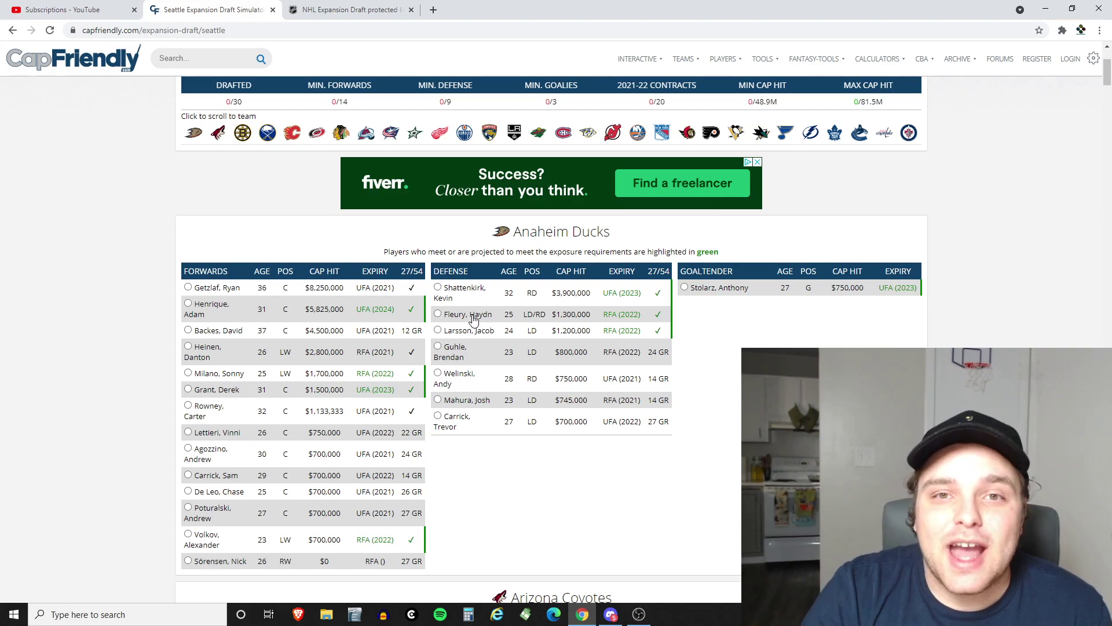
{"action": "left_click", "coordinate": [439, 315]}
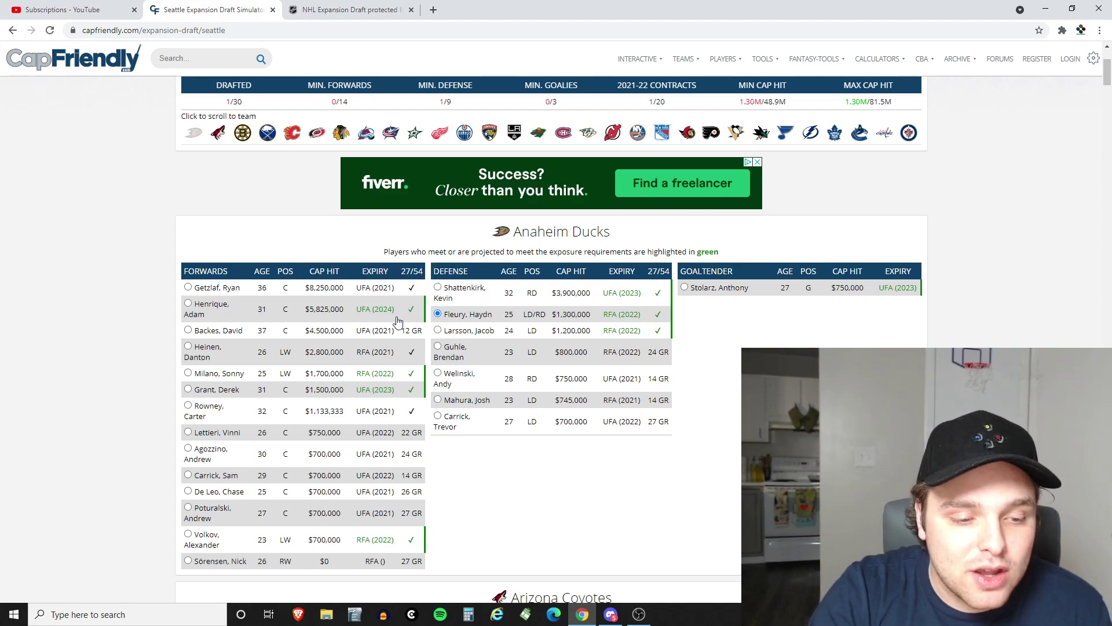
{"action": "scroll", "coordinate": [404, 317], "scroll_direction": "down", "scroll_amount": 7}
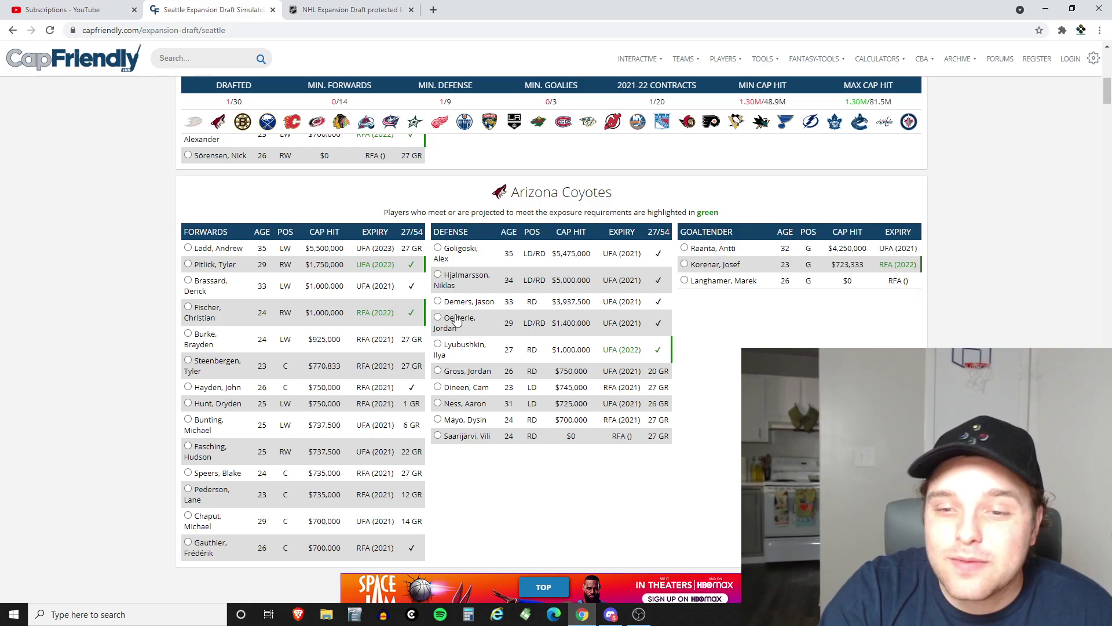
{"action": "left_click", "coordinate": [189, 309]}
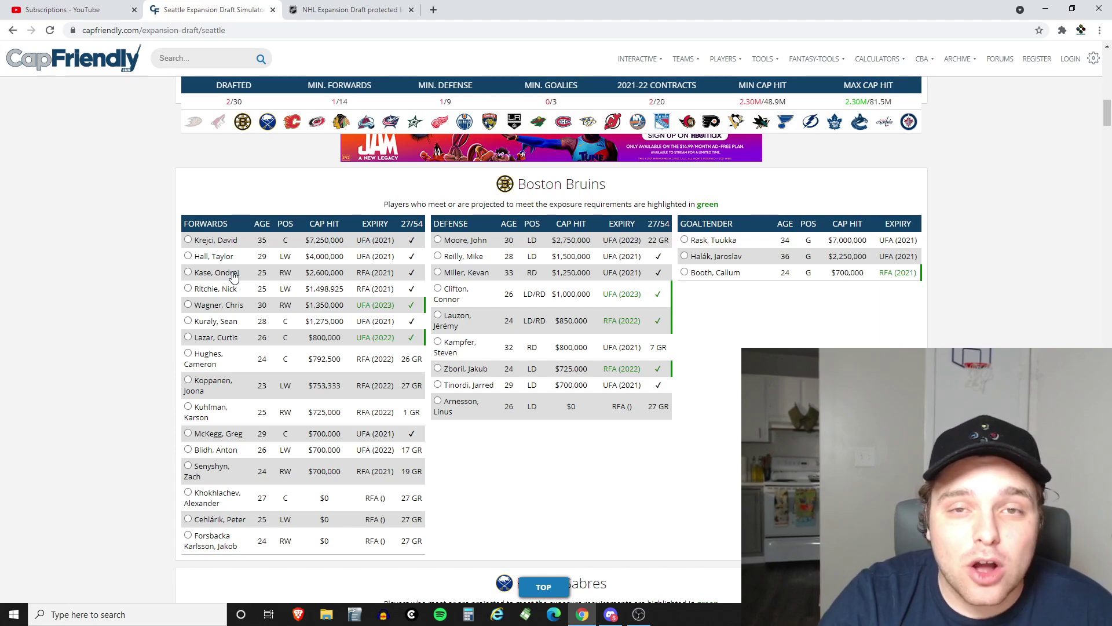
Draft forward Ondrej Kase from the Boston Bruins and defenseman Colin Miller from the Buffalo Sabres
{"action": "left_click", "coordinate": [188, 273]}
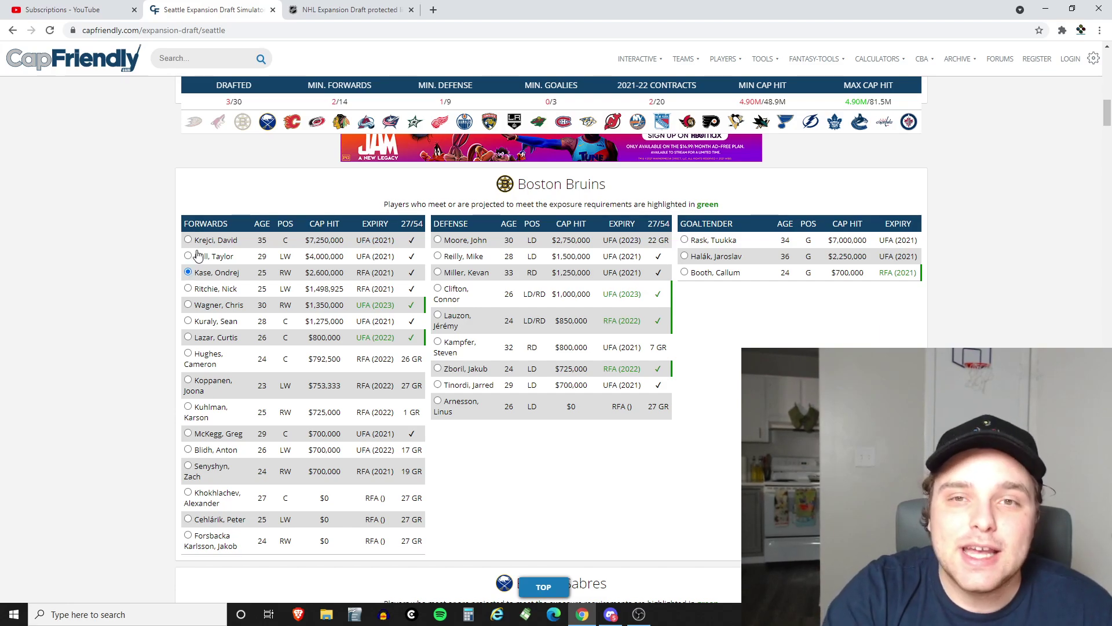
{"action": "scroll", "coordinate": [201, 260], "scroll_direction": "down", "scroll_amount": 6}
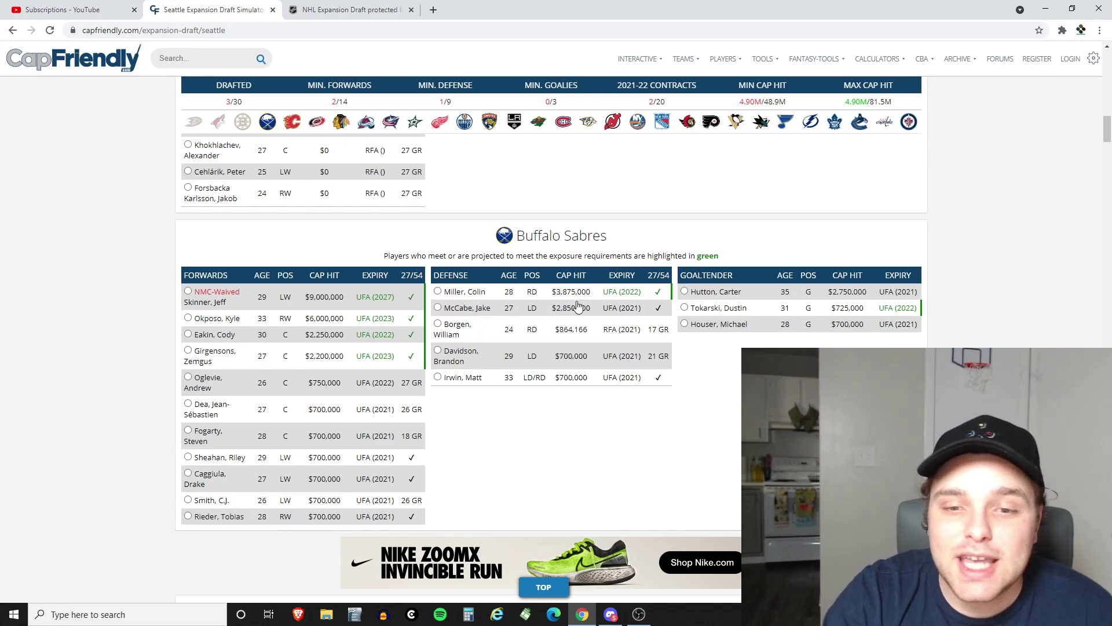
{"action": "left_click", "coordinate": [437, 291]}
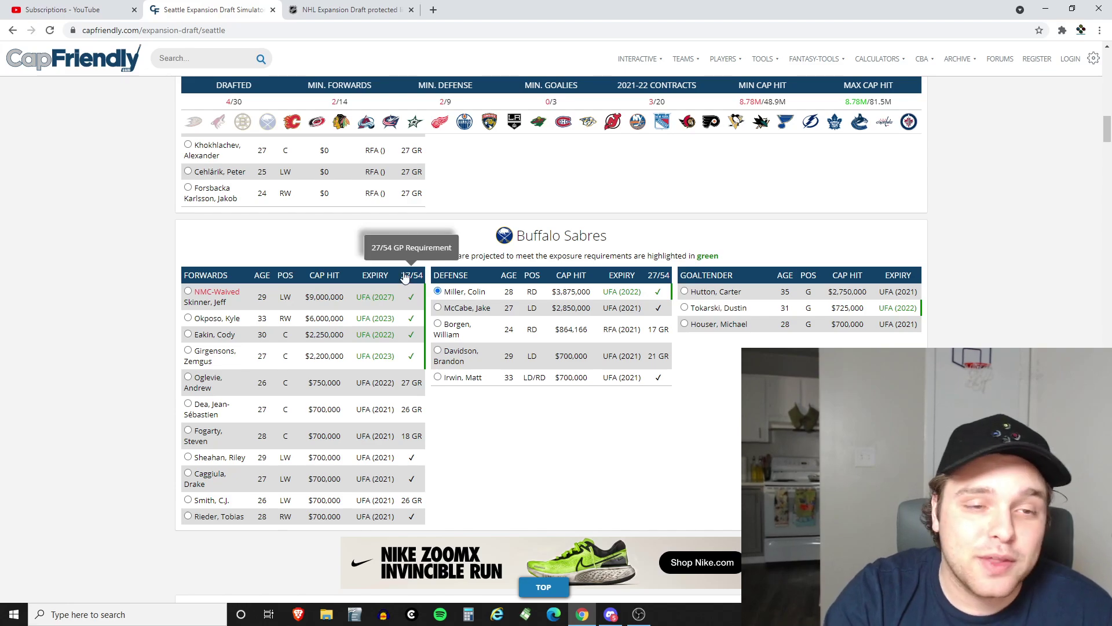
Draft defenseman Oliver Kylington from the Calgary Flames list of available players
{"action": "scroll", "coordinate": [328, 229], "scroll_direction": "down", "scroll_amount": 6}
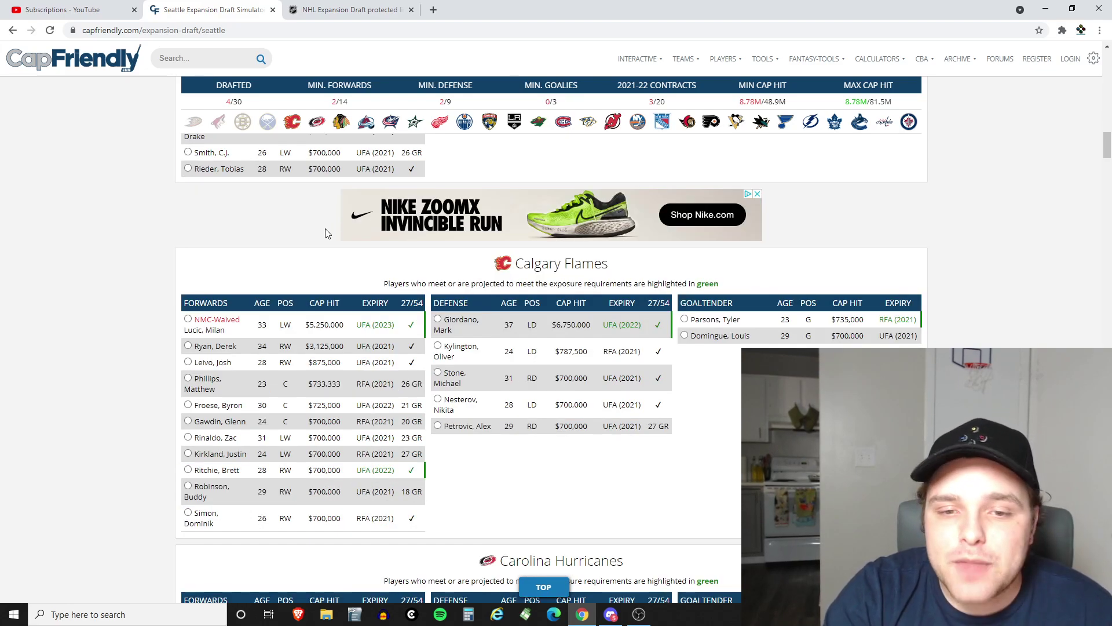
{"action": "scroll", "coordinate": [325, 236], "scroll_direction": "down", "scroll_amount": 1}
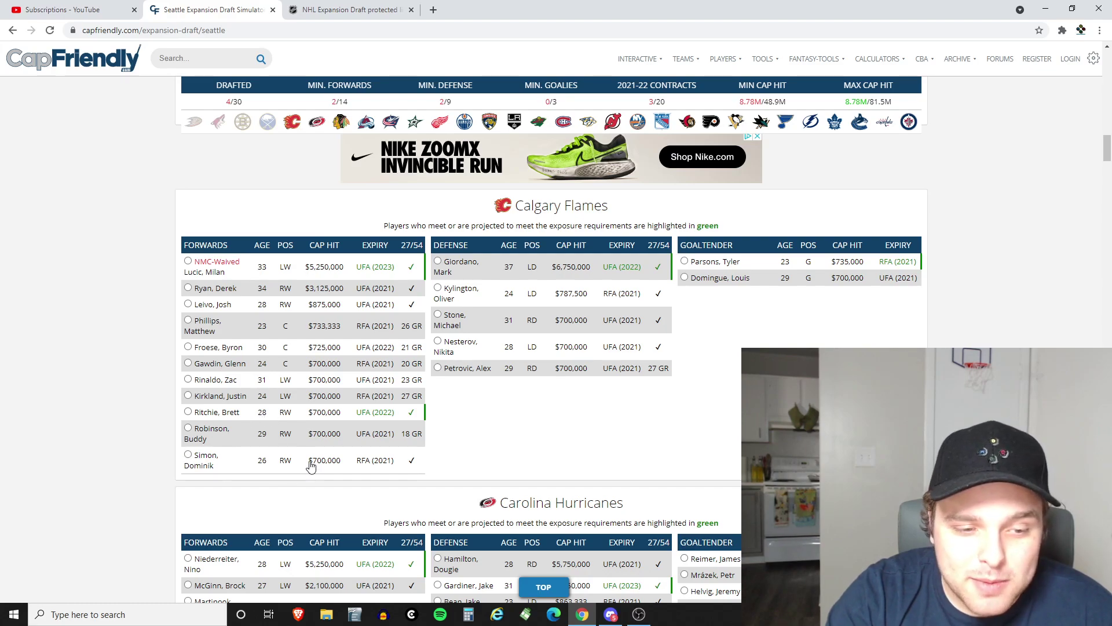
{"action": "mouse_move", "coordinate": [406, 387]}
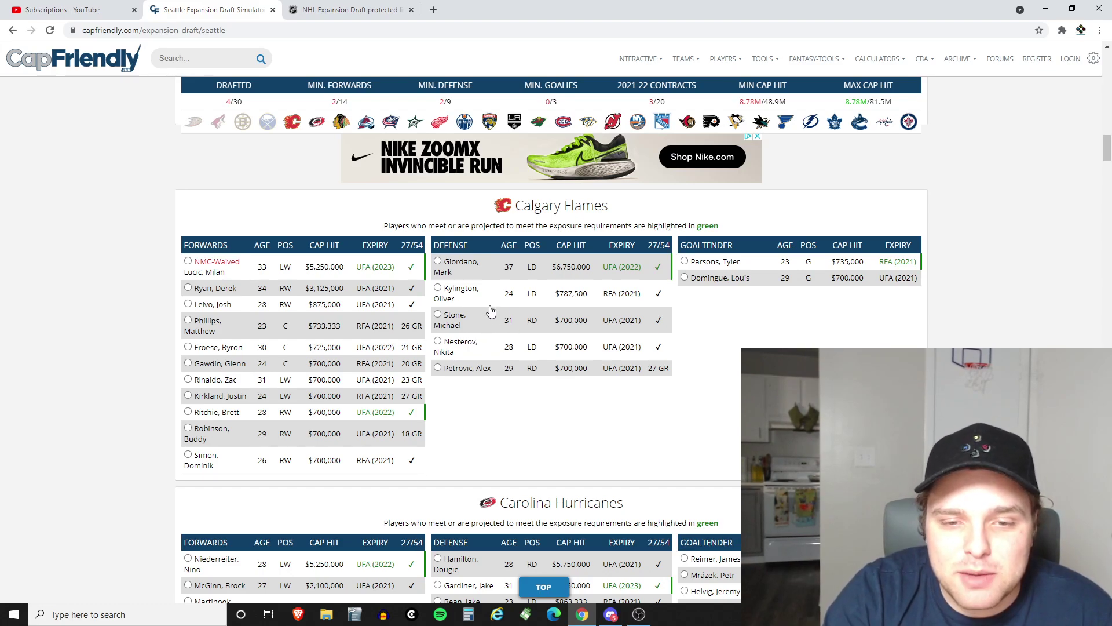
{"action": "left_click", "coordinate": [438, 288]}
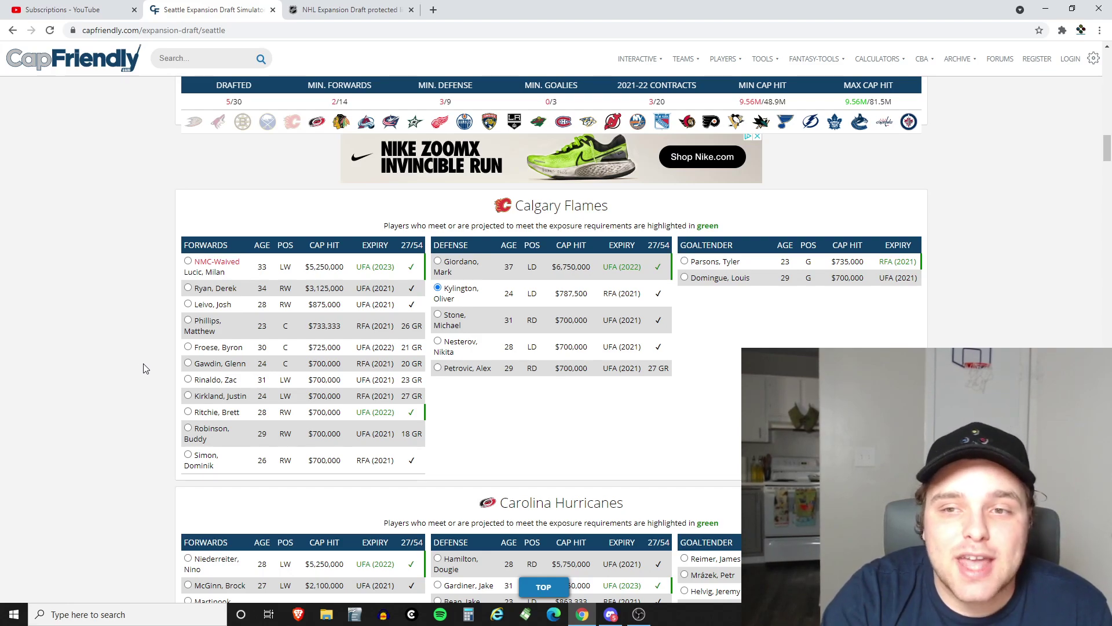
Draft defenseman Dougie Hamilton from the Carolina Hurricanes and forward Adam Gaudette from the Chicago Blackhawks
{"action": "scroll", "coordinate": [145, 368], "scroll_direction": "down", "scroll_amount": 5}
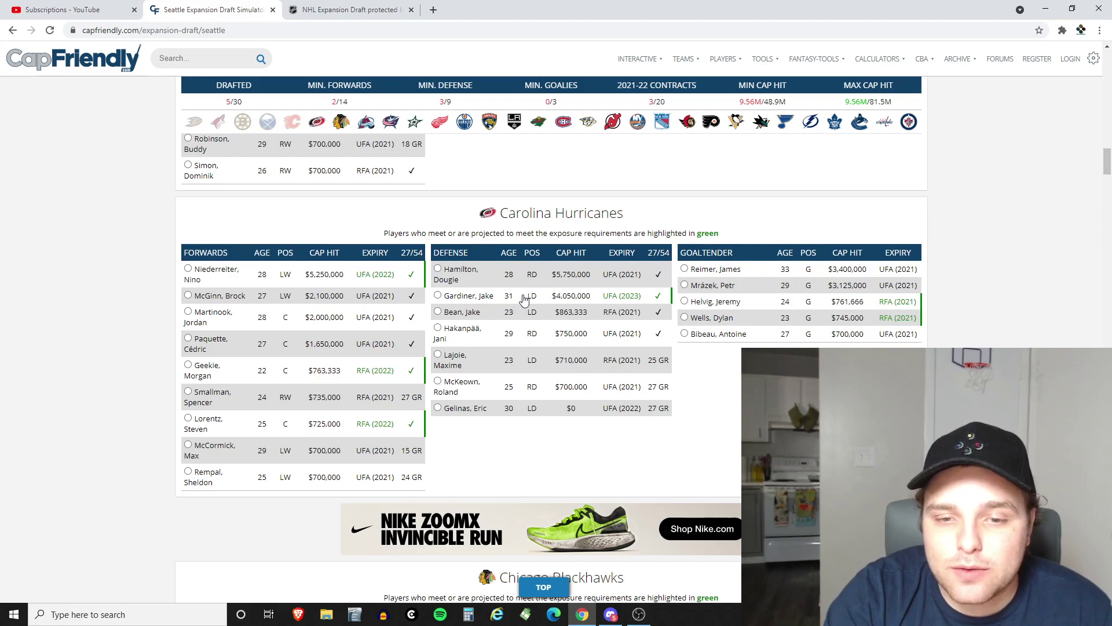
{"action": "left_click", "coordinate": [437, 270]}
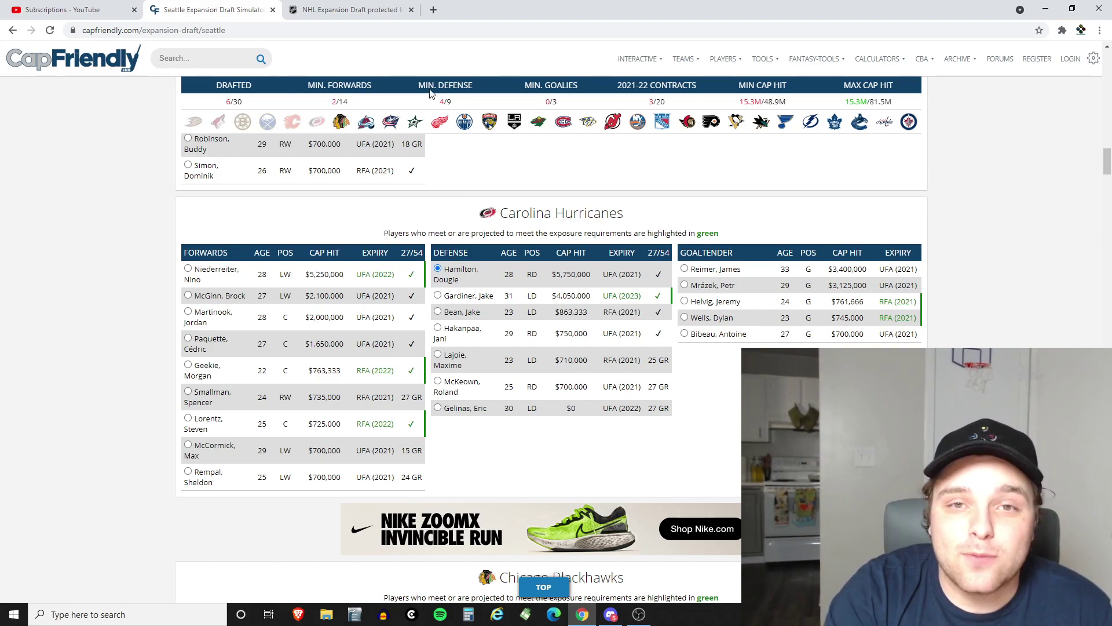
{"action": "scroll", "coordinate": [370, 241], "scroll_direction": "down", "scroll_amount": 4}
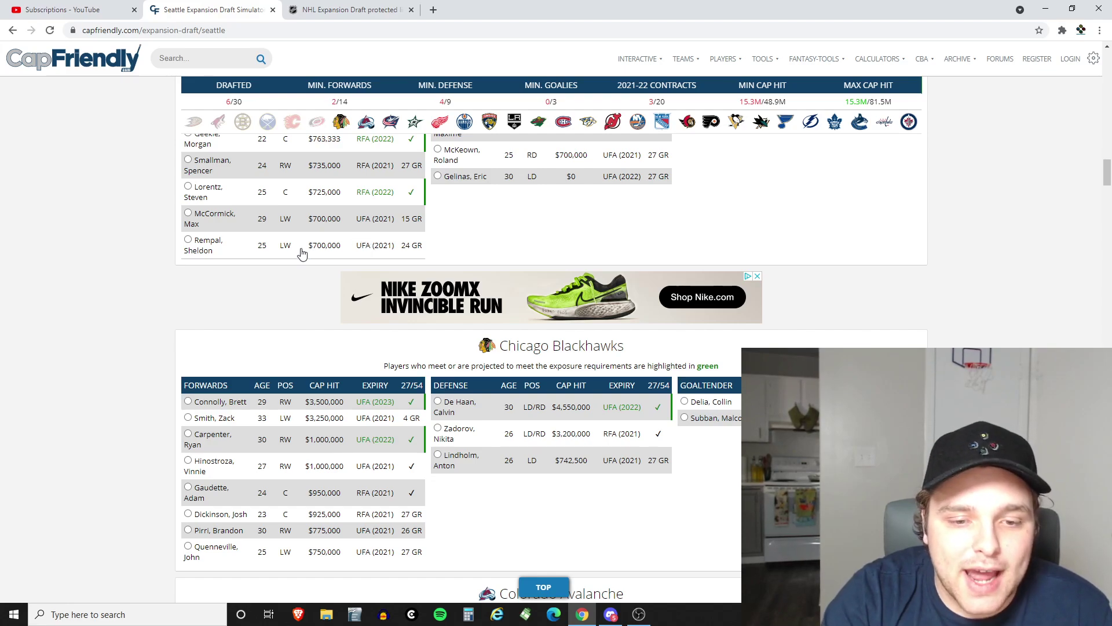
{"action": "scroll", "coordinate": [301, 303], "scroll_direction": "down", "scroll_amount": 2}
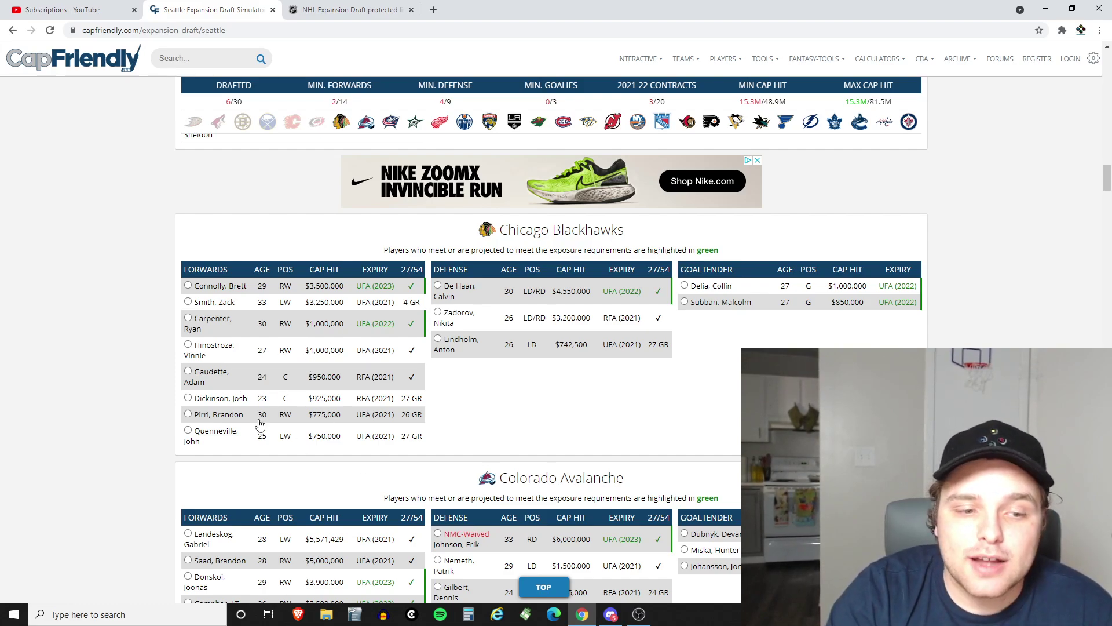
{"action": "left_click", "coordinate": [189, 372]}
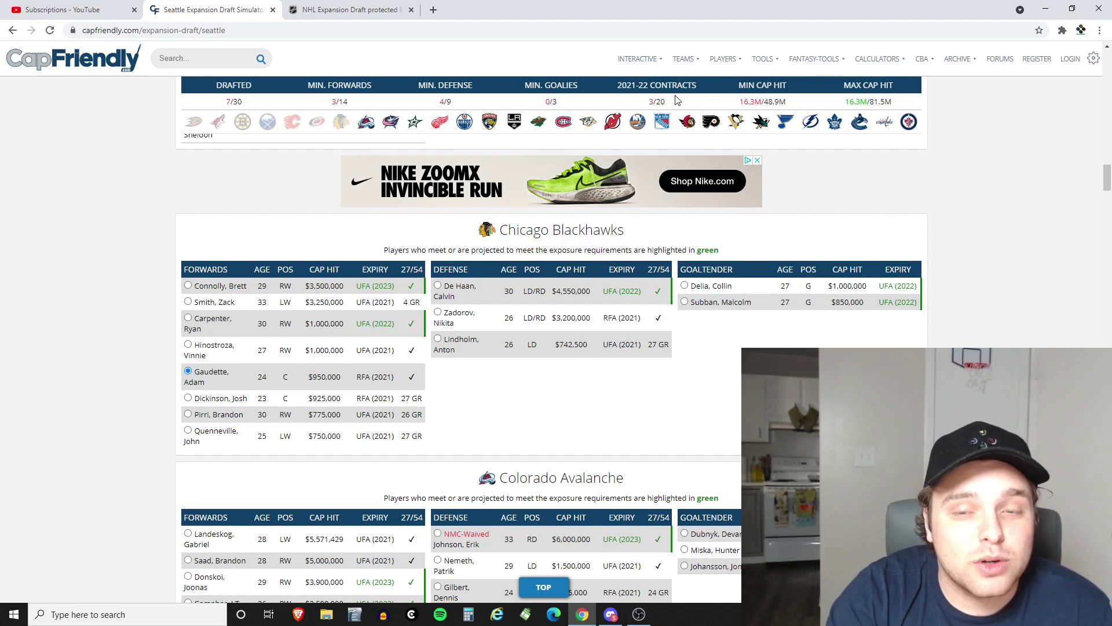
Draft forward J.T. Compher from the Colorado Avalanche and forward Max Domi from the Columbus Blue Jackets
{"action": "scroll", "coordinate": [496, 232], "scroll_direction": "down", "scroll_amount": 5}
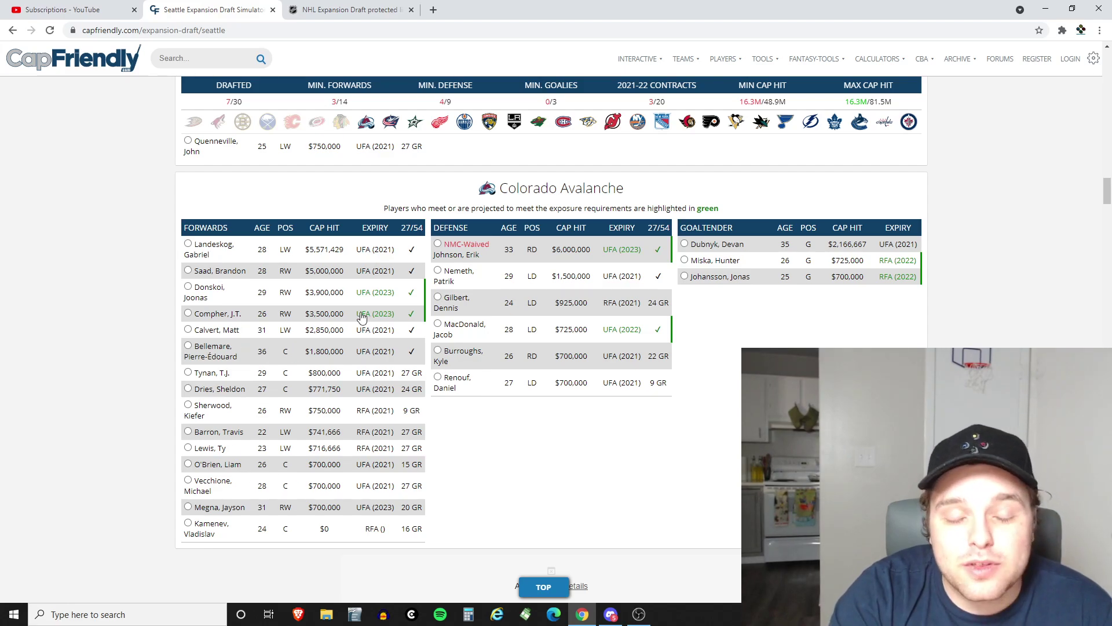
{"action": "left_click", "coordinate": [226, 315]}
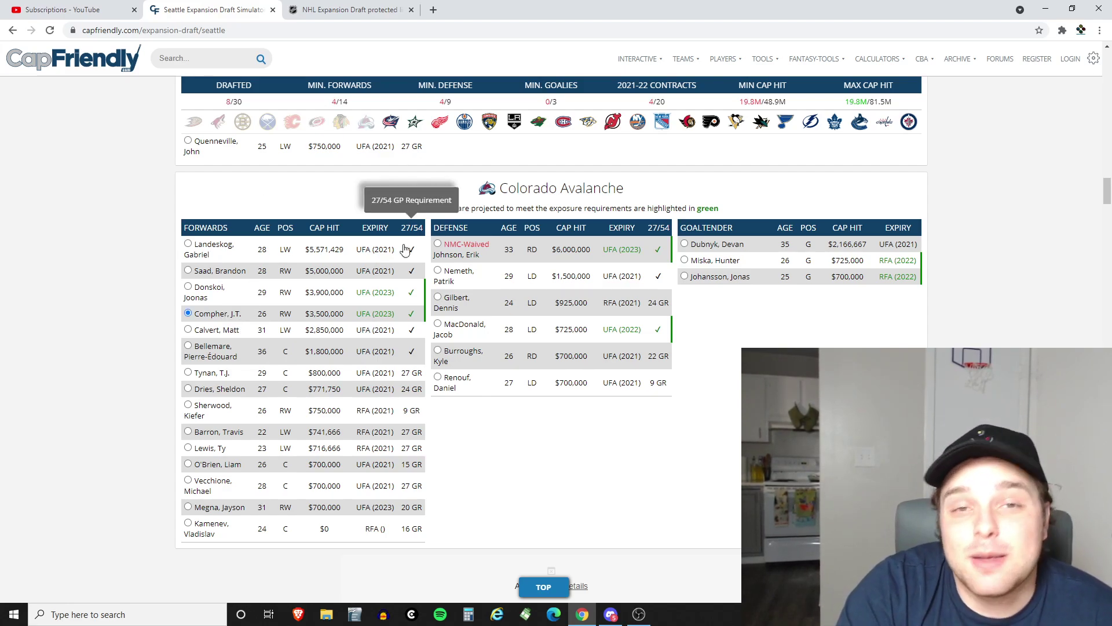
{"action": "scroll", "coordinate": [388, 302], "scroll_direction": "down", "scroll_amount": 6}
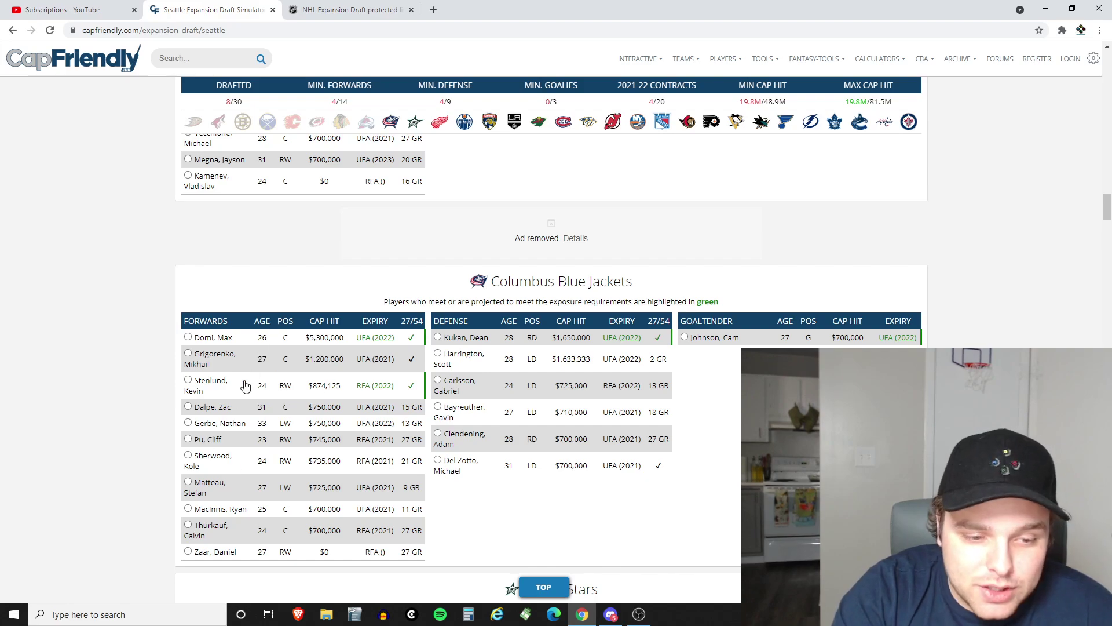
{"action": "left_click", "coordinate": [188, 337]}
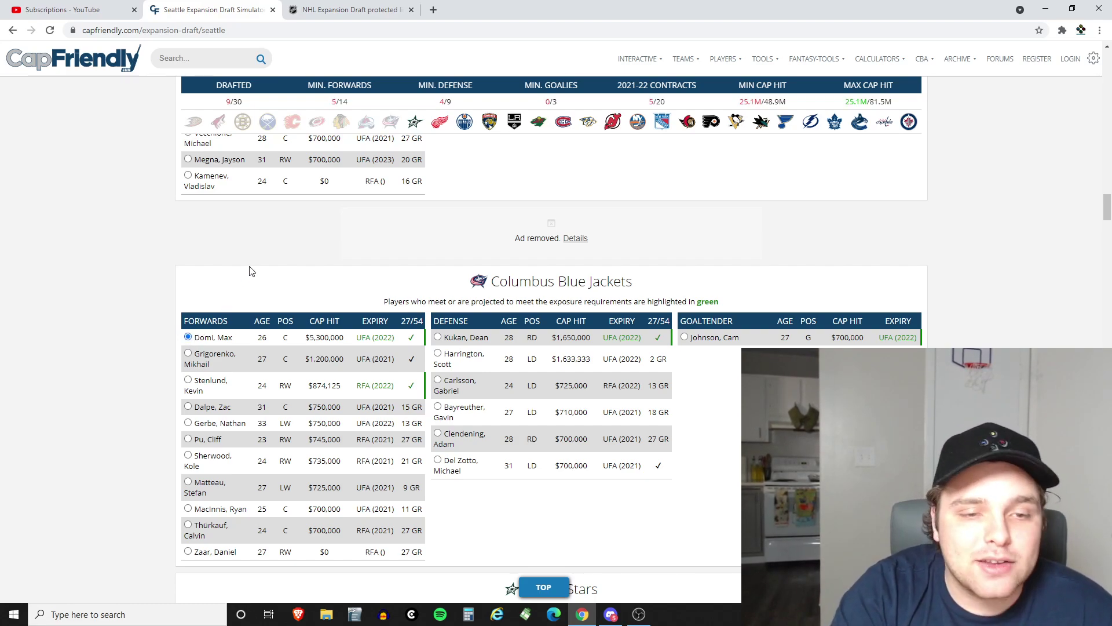
Draft the NMC-waived goaltender from the Dallas Stars and defenseman Troy Stecher from the Detroit Red Wings
{"action": "scroll", "coordinate": [252, 262], "scroll_direction": "down", "scroll_amount": 5}
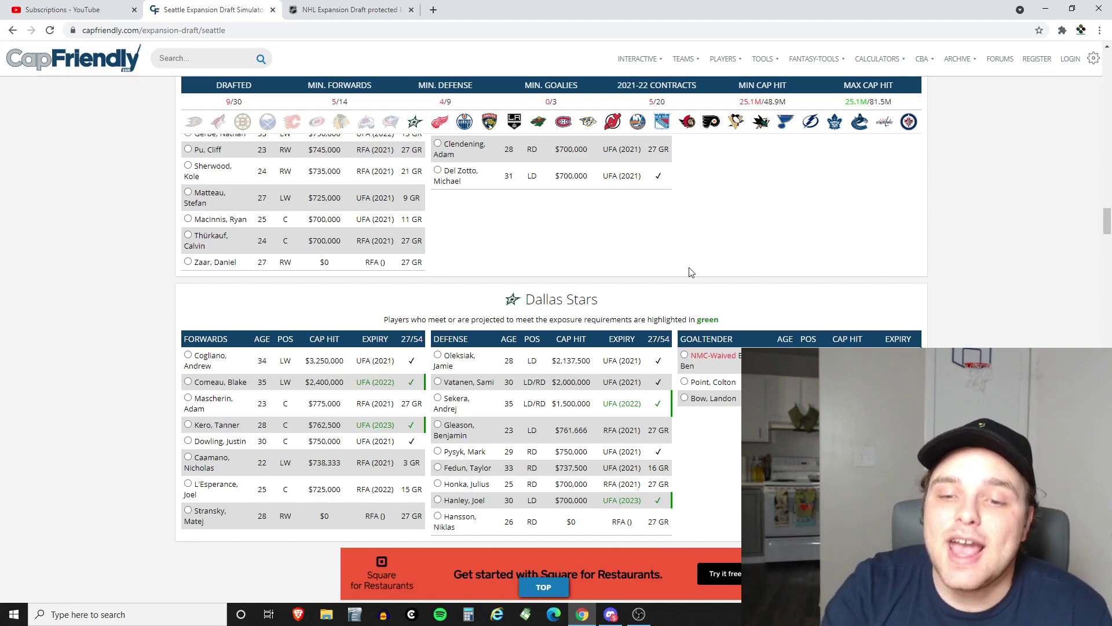
{"action": "left_click", "coordinate": [685, 355]}
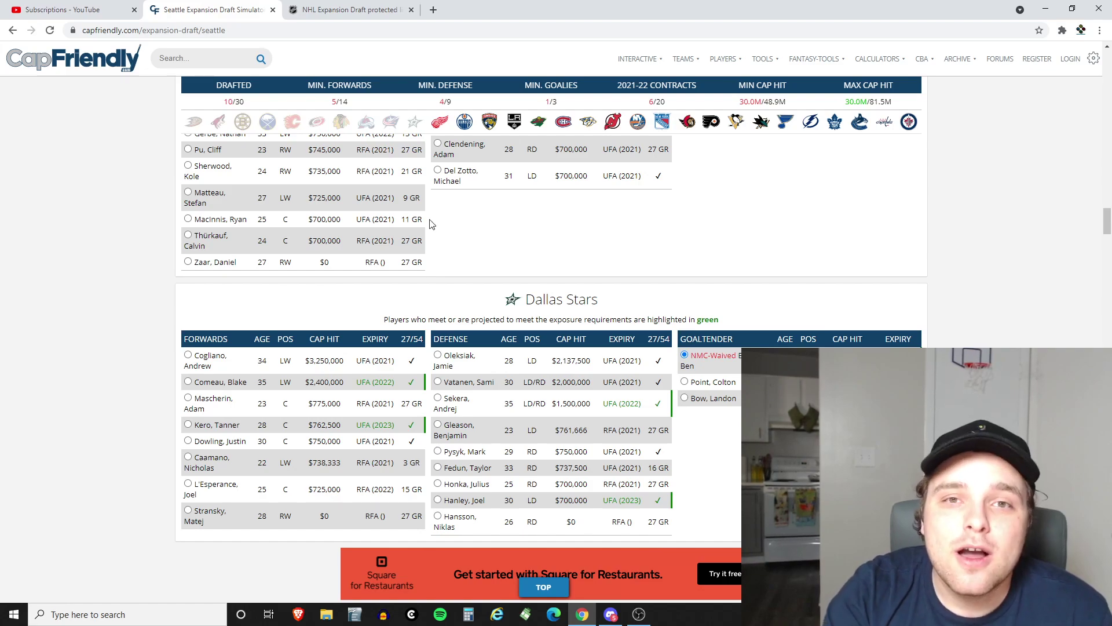
{"action": "scroll", "coordinate": [486, 262], "scroll_direction": "down", "scroll_amount": 4}
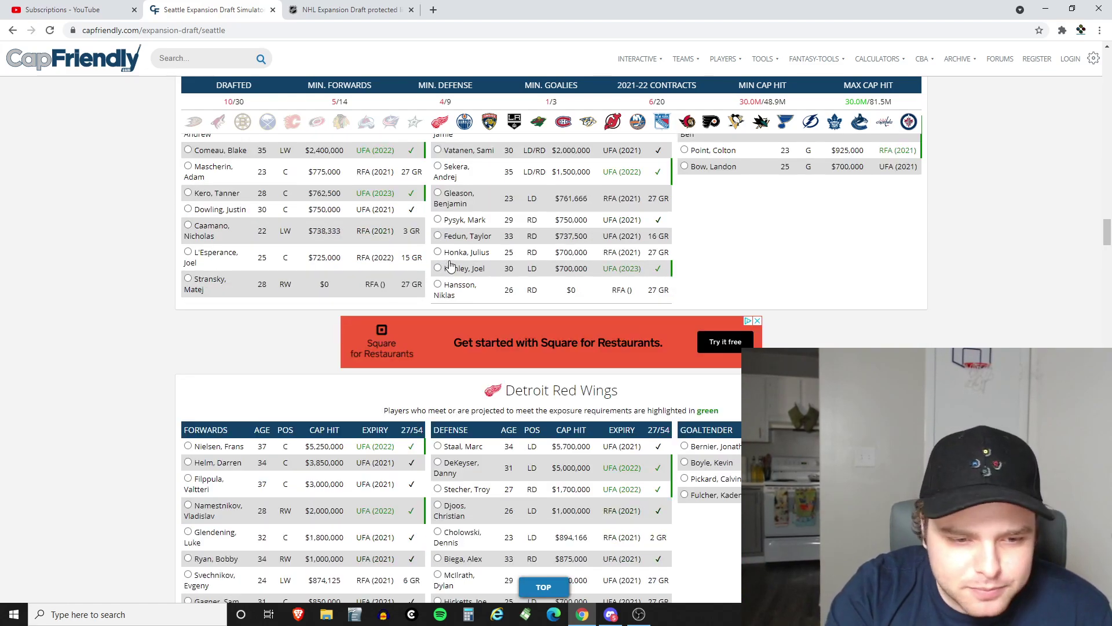
{"action": "scroll", "coordinate": [450, 266], "scroll_direction": "down", "scroll_amount": 2}
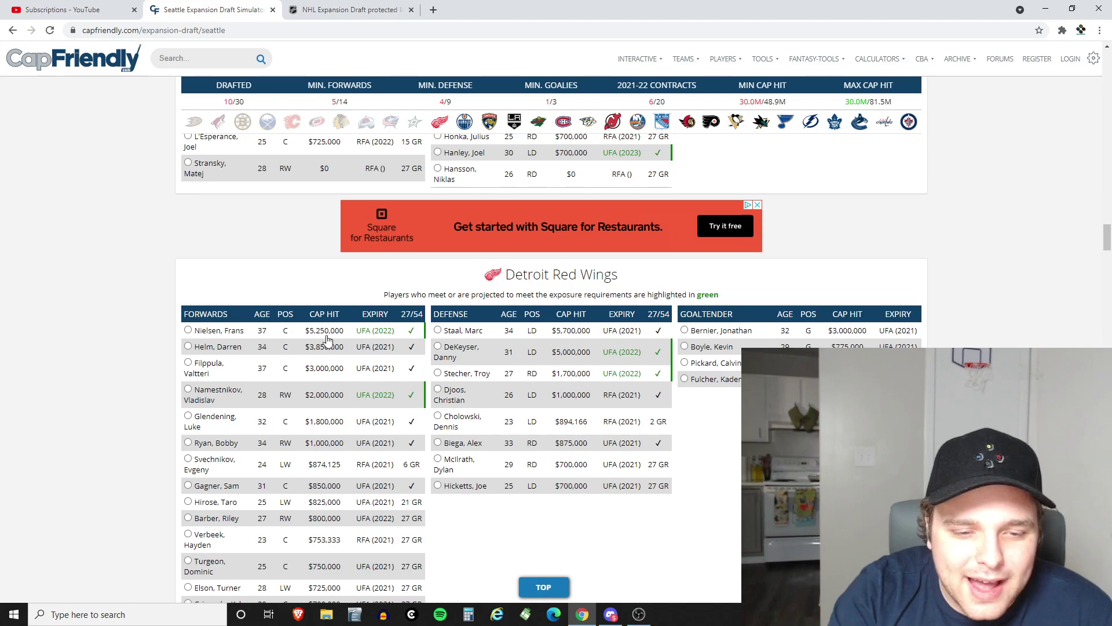
{"action": "scroll", "coordinate": [300, 371], "scroll_direction": "down", "scroll_amount": 1}
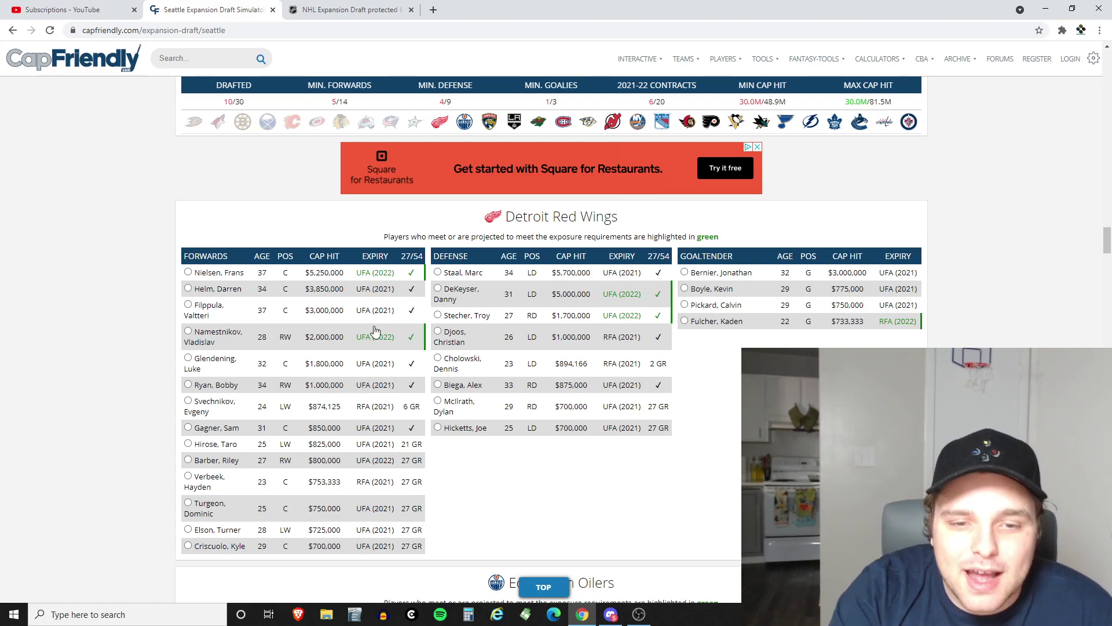
{"action": "left_click", "coordinate": [437, 316]}
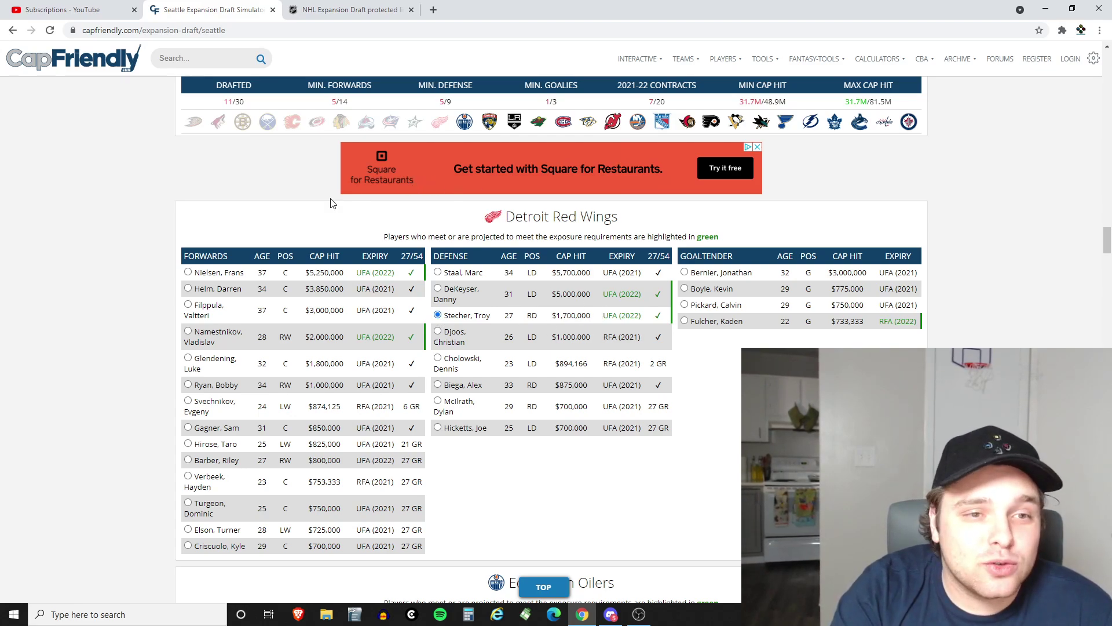
Draft forward Kyle Turris from the Edmonton Oilers list of available players
{"action": "scroll", "coordinate": [332, 202], "scroll_direction": "down", "scroll_amount": 6}
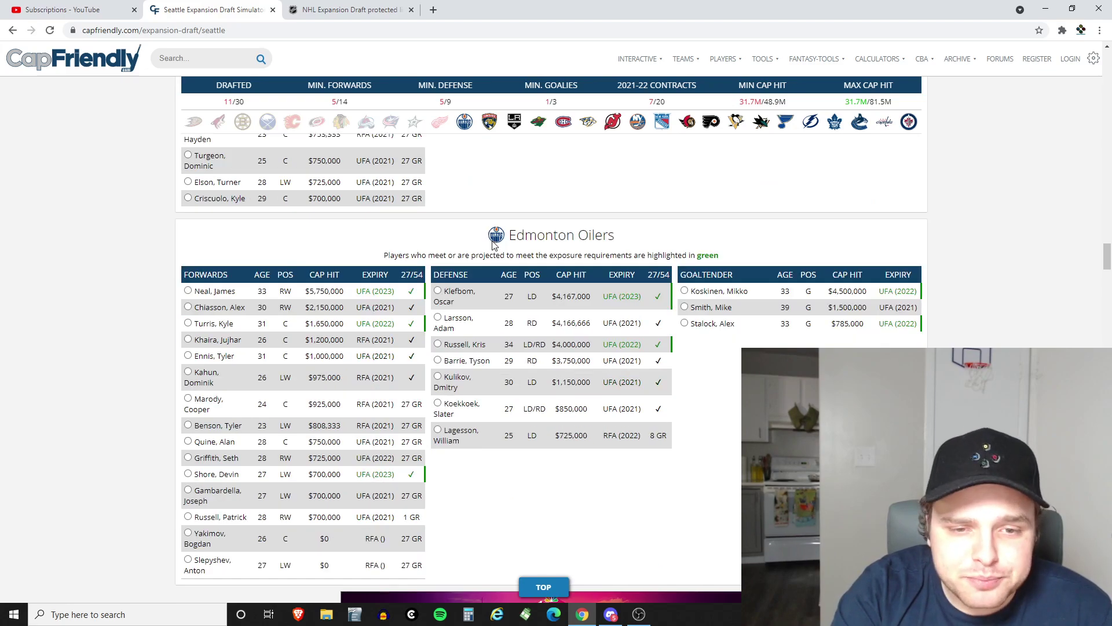
{"action": "scroll", "coordinate": [492, 244], "scroll_direction": "down", "scroll_amount": 2}
{"action": "scroll", "coordinate": [502, 241], "scroll_direction": "up", "scroll_amount": 1}
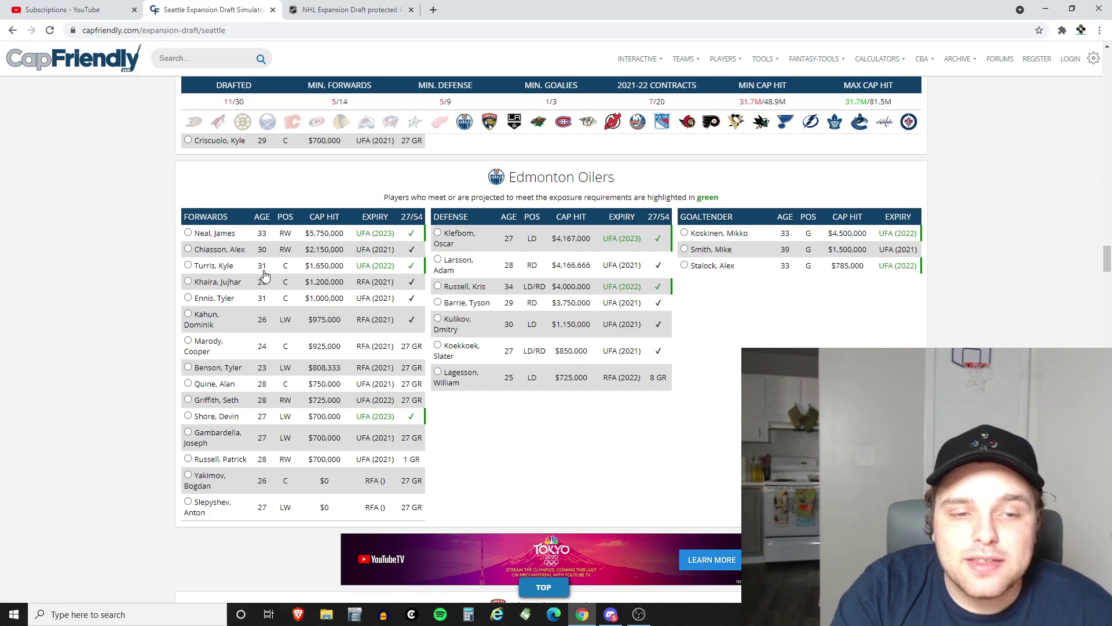
{"action": "left_click", "coordinate": [188, 265]}
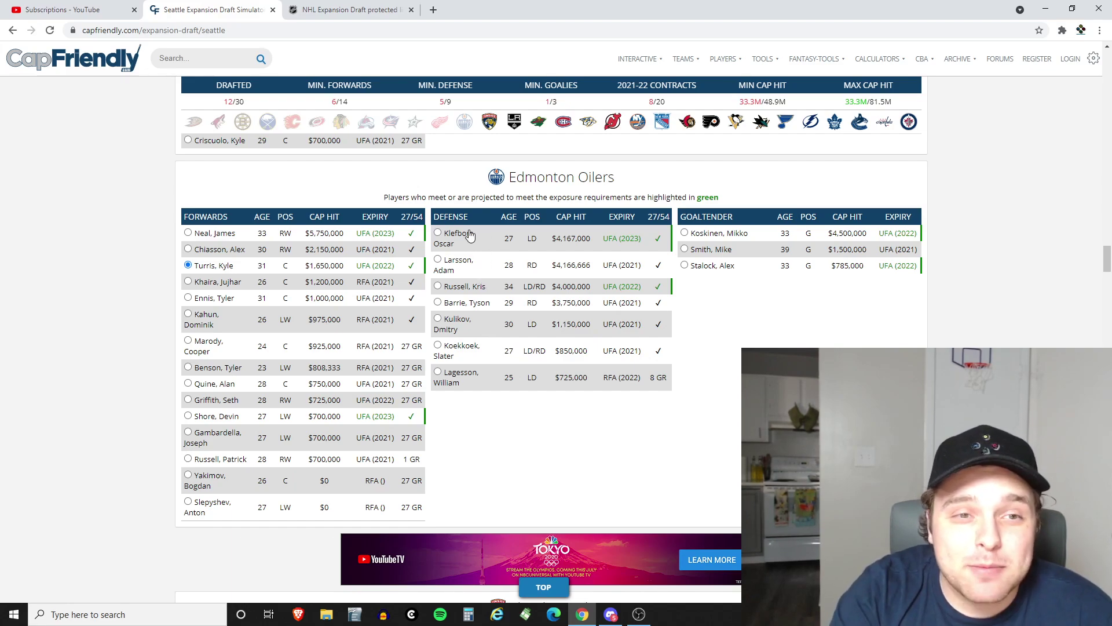
Draft goaltender Chris Driedger from the Florida Panthers list of available players
{"action": "scroll", "coordinate": [469, 235], "scroll_direction": "down", "scroll_amount": 3}
{"action": "scroll", "coordinate": [403, 210], "scroll_direction": "up", "scroll_amount": 2}
{"action": "scroll", "coordinate": [277, 209], "scroll_direction": "down", "scroll_amount": 3}
{"action": "scroll", "coordinate": [277, 209], "scroll_direction": "down", "scroll_amount": 4}
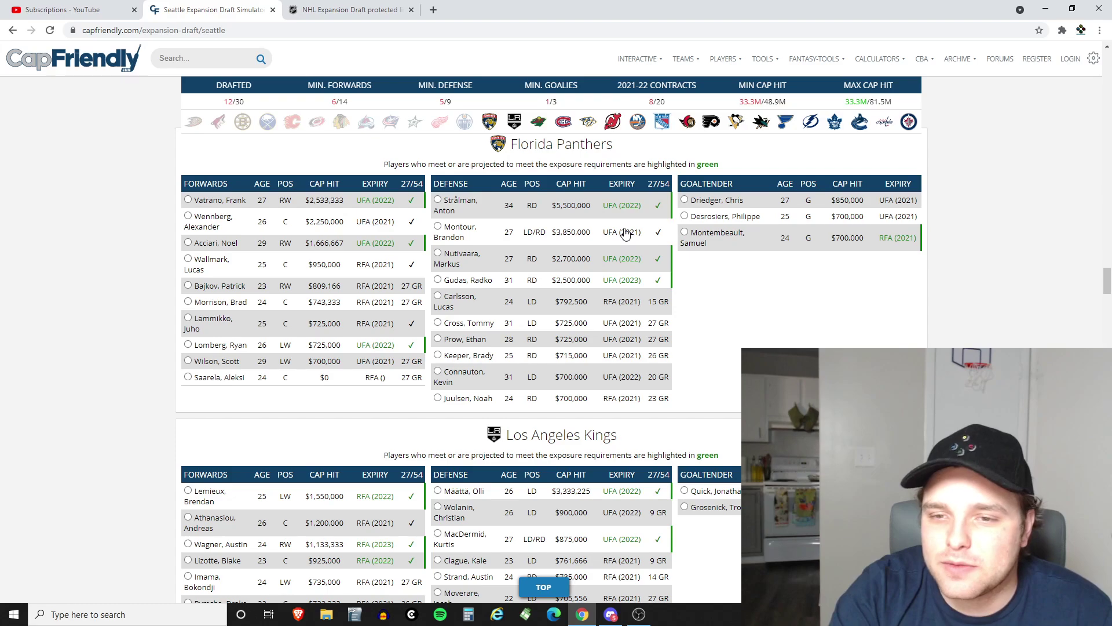
{"action": "left_click", "coordinate": [685, 200]}
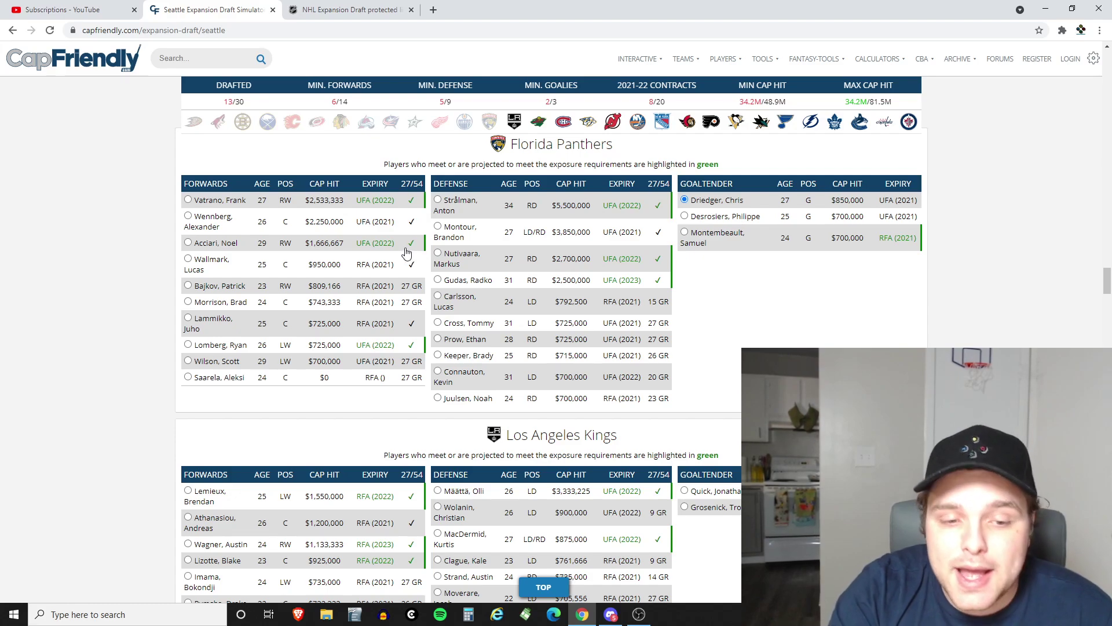
Draft forward Brendan Lemieux from the Los Angeles Kings and forward Nick Bjugstad from the Minnesota Wild
{"action": "scroll", "coordinate": [355, 275], "scroll_direction": "down", "scroll_amount": 3}
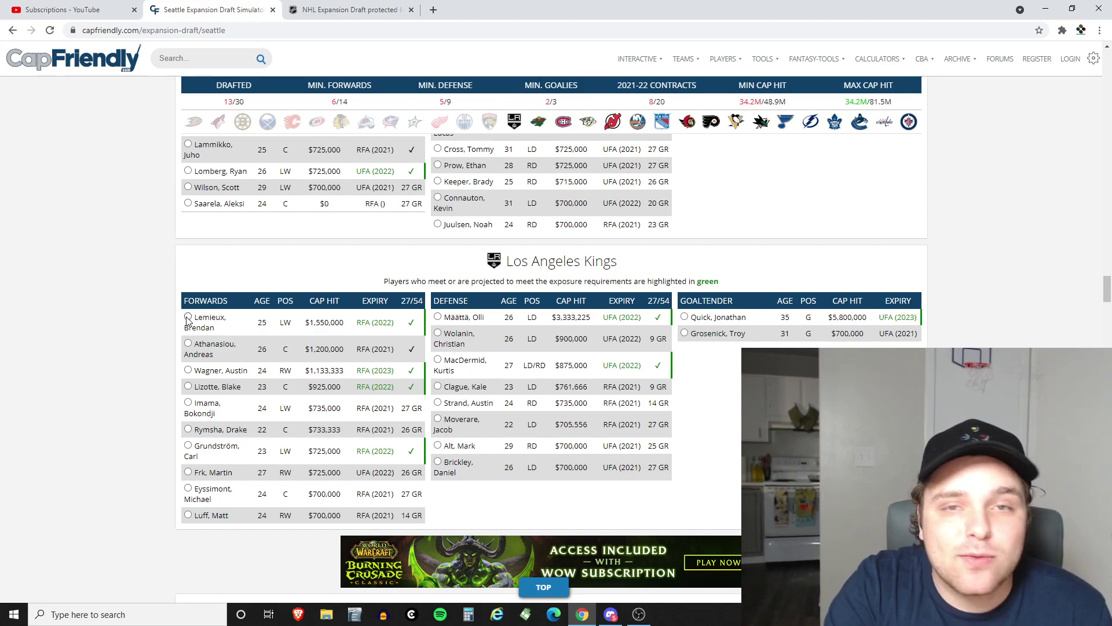
{"action": "left_click", "coordinate": [187, 317]}
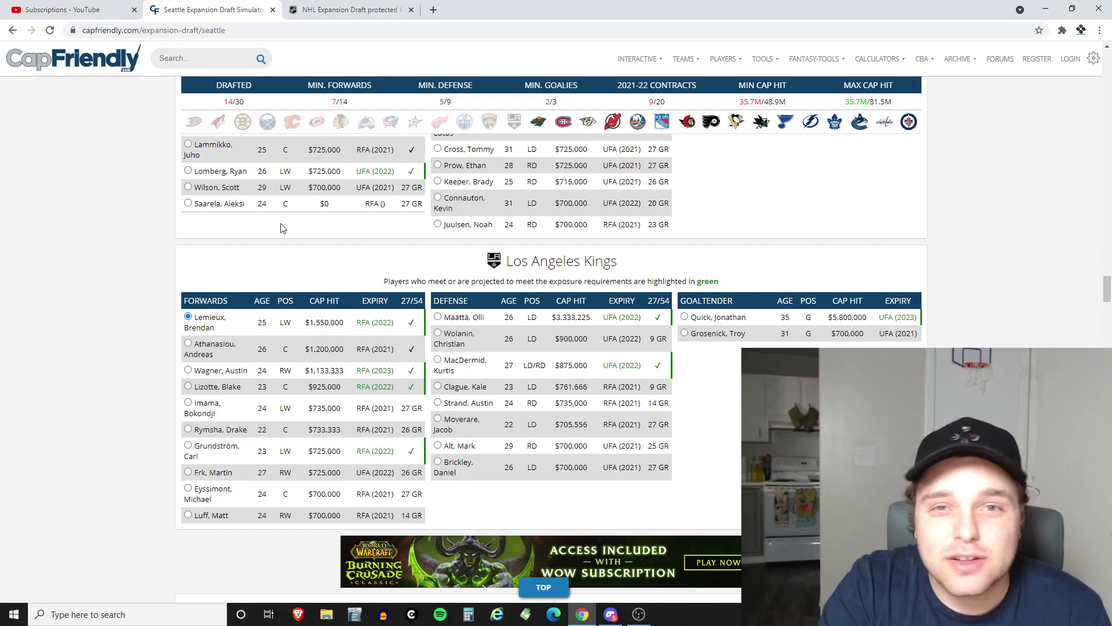
{"action": "scroll", "coordinate": [272, 268], "scroll_direction": "down", "scroll_amount": 6}
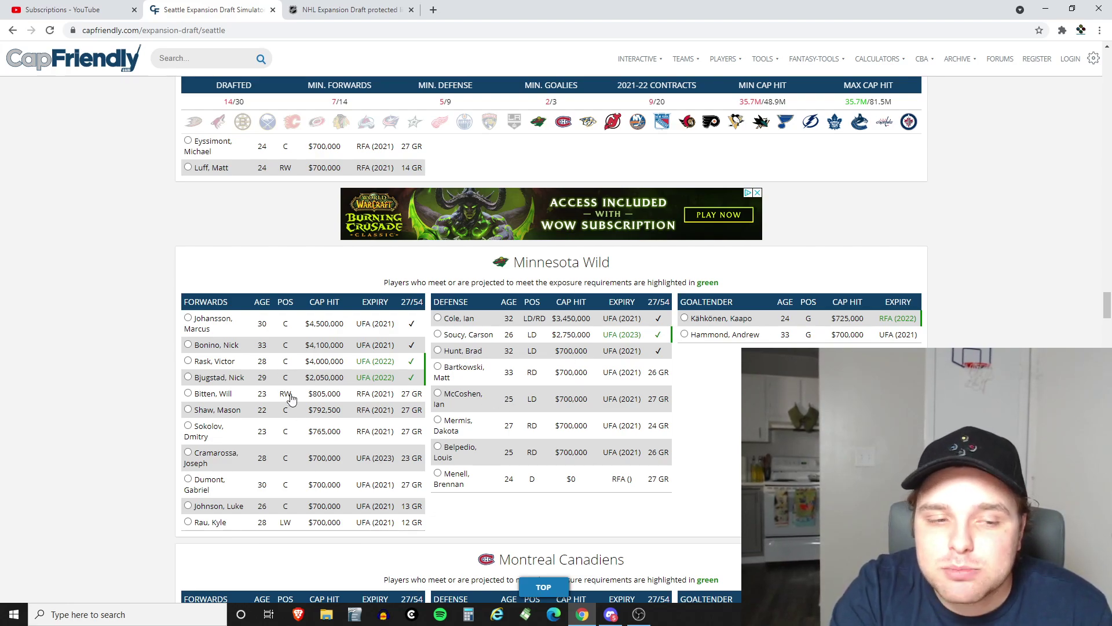
{"action": "left_click", "coordinate": [188, 377]}
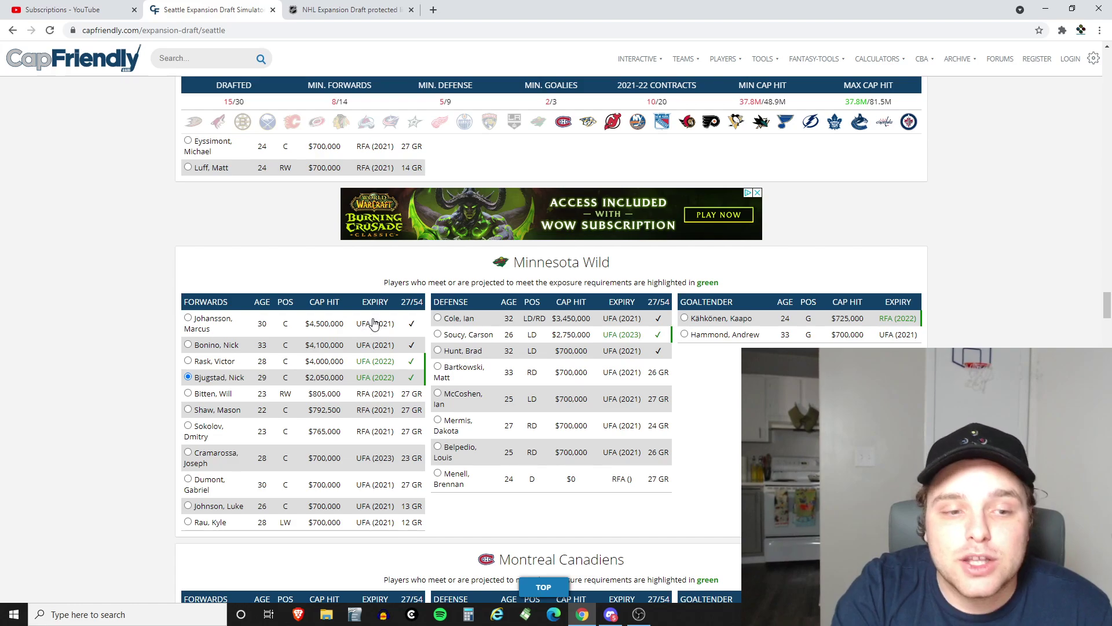
Draft forward Jonathan Drouin from the Montreal Canadiens and forward Matt Duchene from the Nashville Predators
{"action": "scroll", "coordinate": [375, 324], "scroll_direction": "down", "scroll_amount": 6}
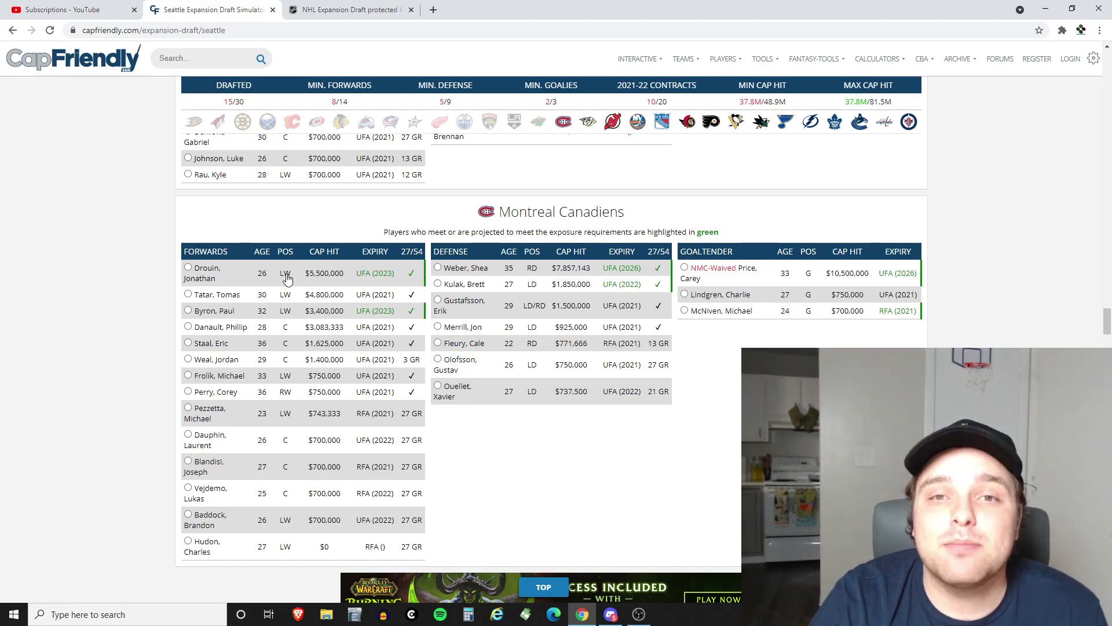
{"action": "left_click", "coordinate": [235, 271]}
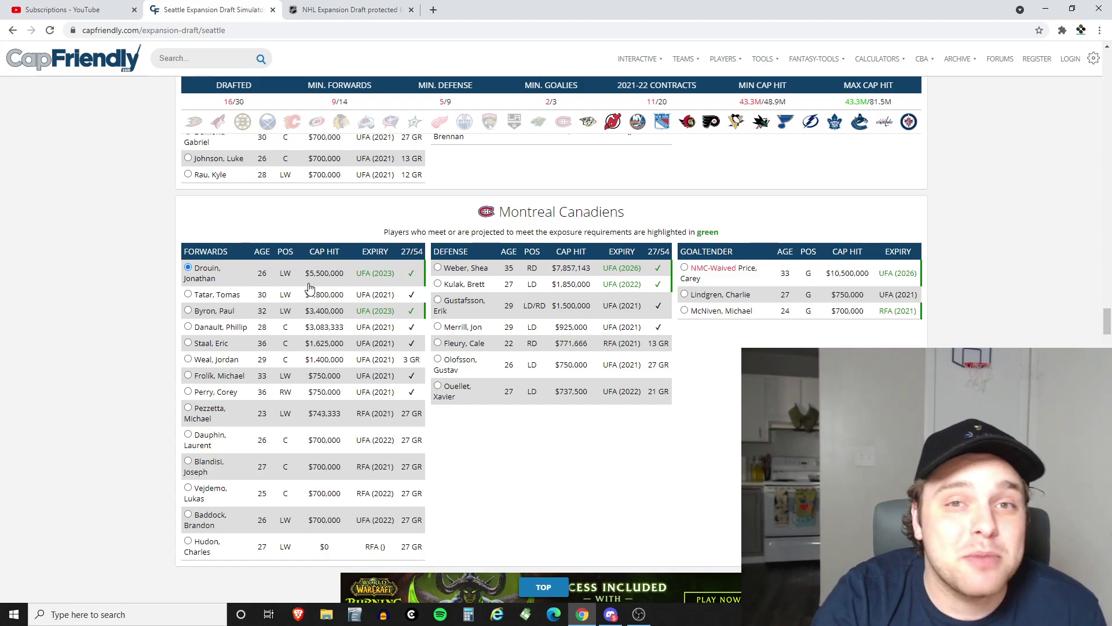
{"action": "scroll", "coordinate": [310, 289], "scroll_direction": "down", "scroll_amount": 6}
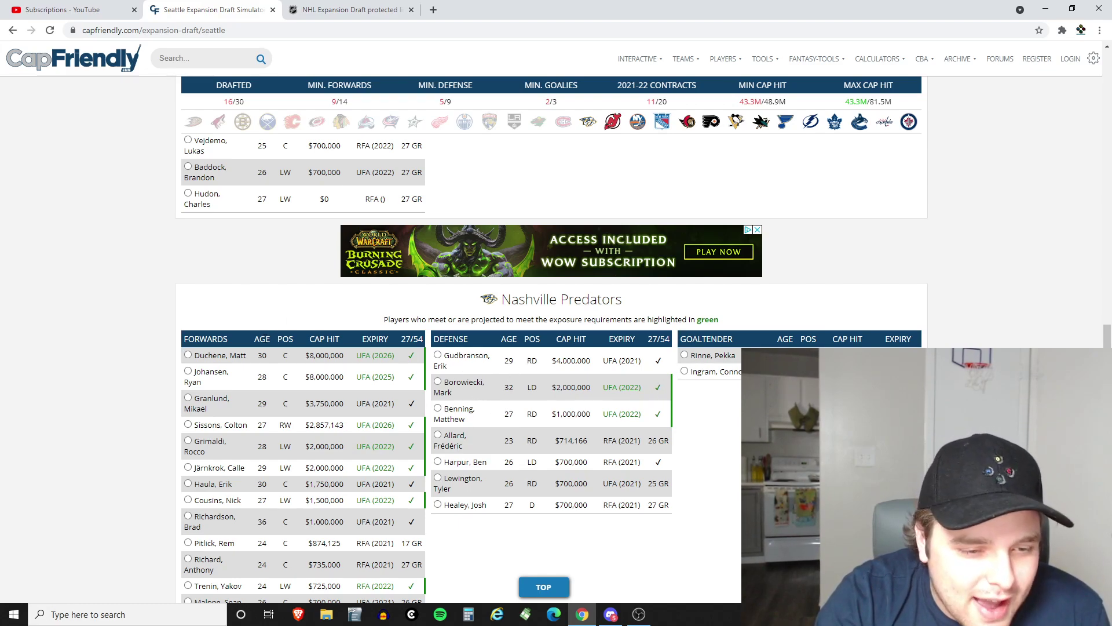
{"action": "scroll", "coordinate": [243, 366], "scroll_direction": "down", "scroll_amount": 1}
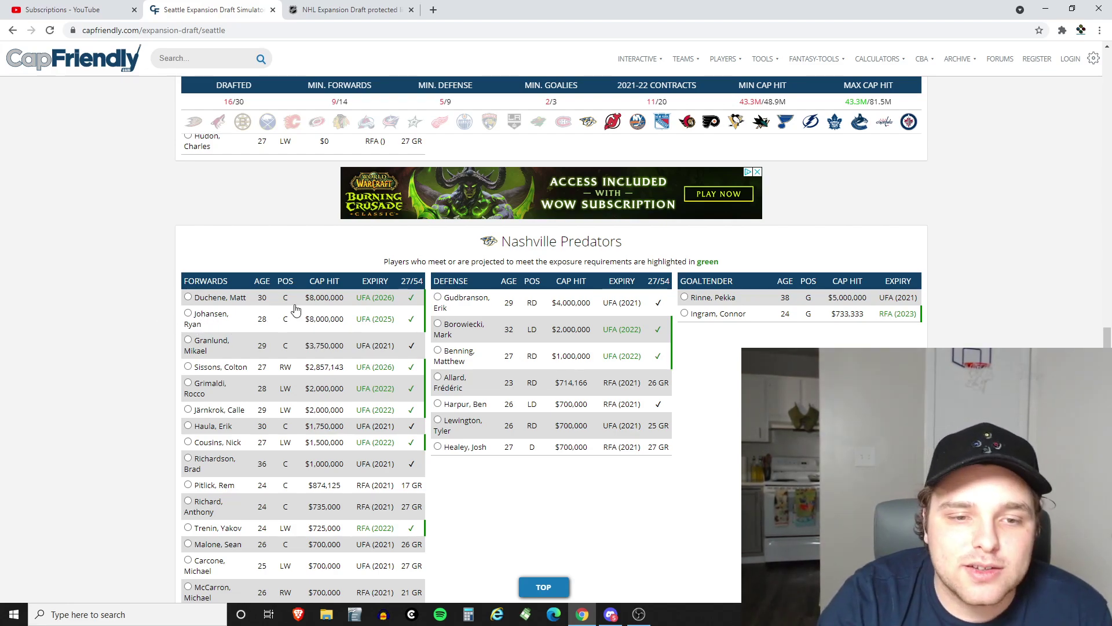
{"action": "left_click", "coordinate": [233, 304]}
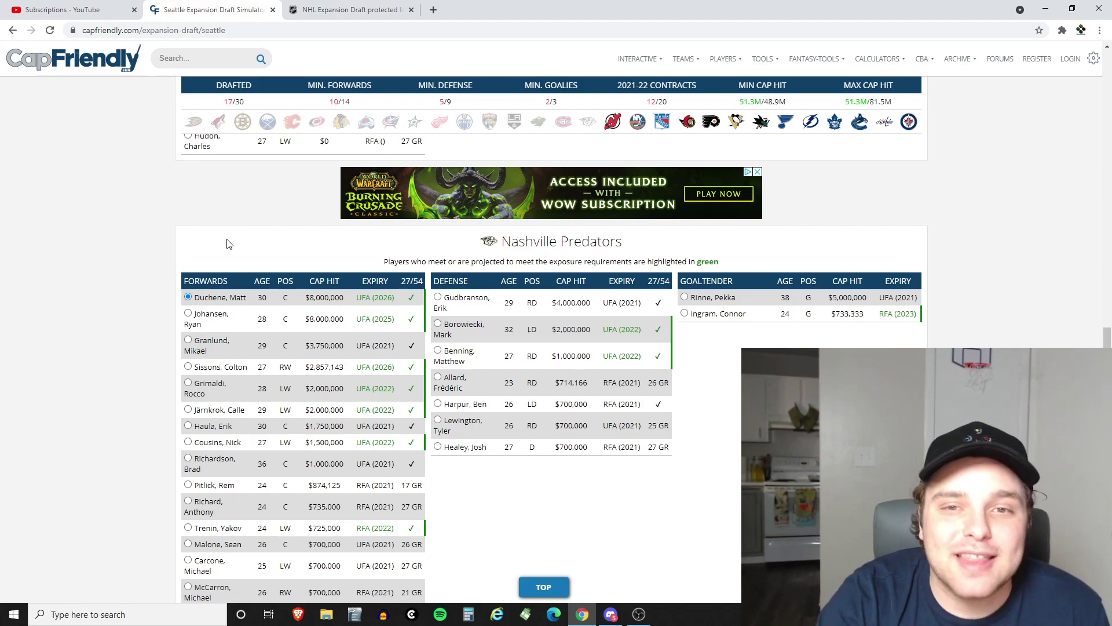
Draft defenseman Will Butcher from the New Jersey Devils and forward Jordan Eberle from the New York Islanders
{"action": "scroll", "coordinate": [226, 243], "scroll_direction": "down", "scroll_amount": 6}
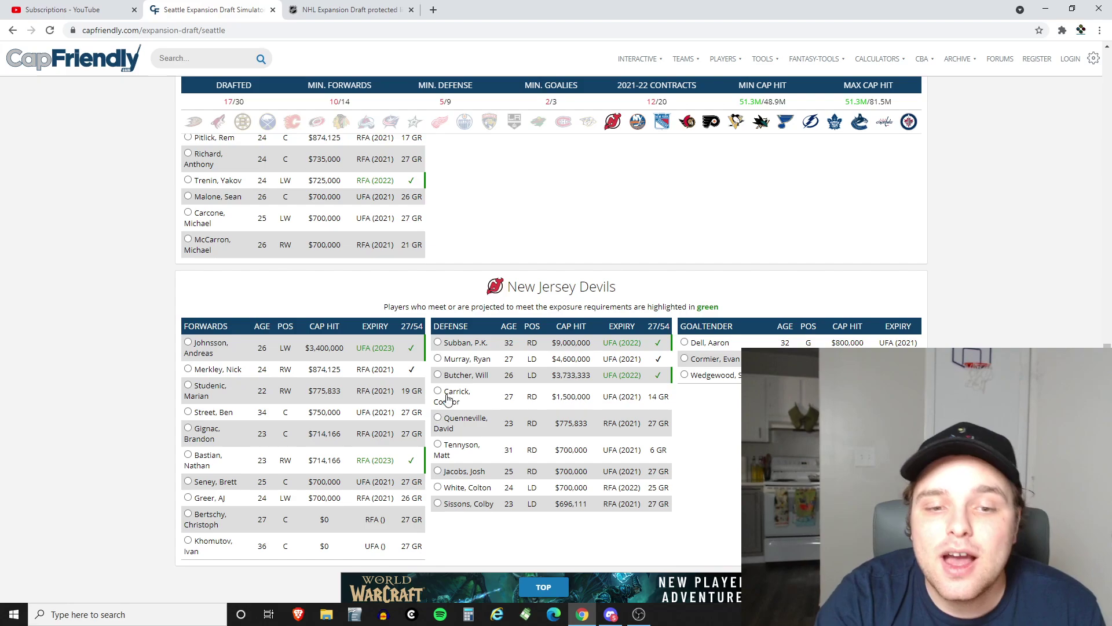
{"action": "left_click", "coordinate": [504, 377]}
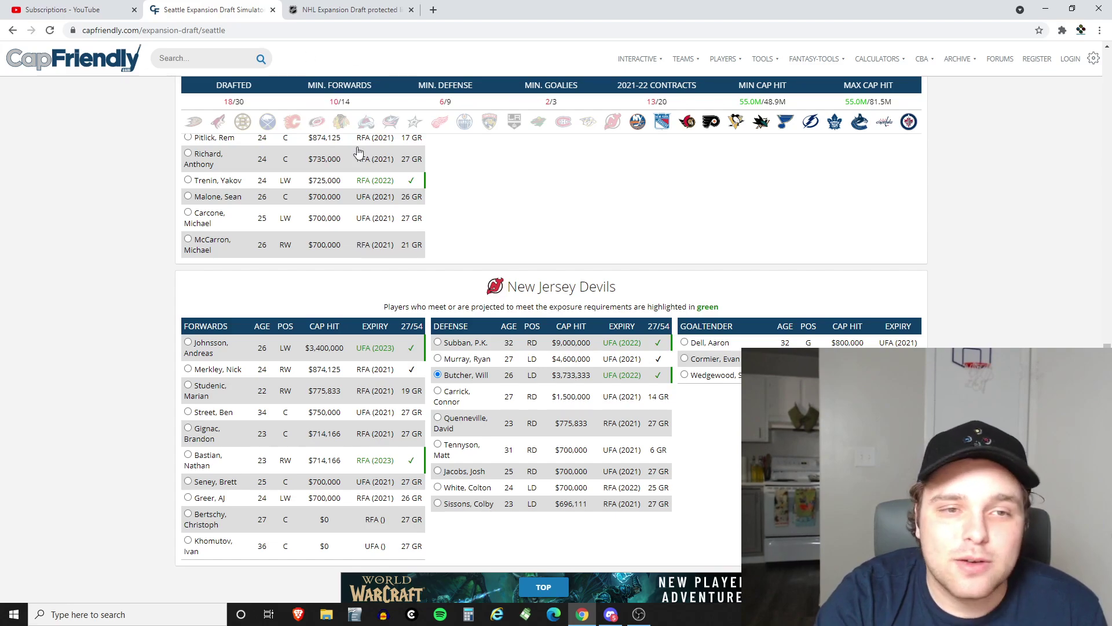
{"action": "scroll", "coordinate": [339, 243], "scroll_direction": "down", "scroll_amount": 6}
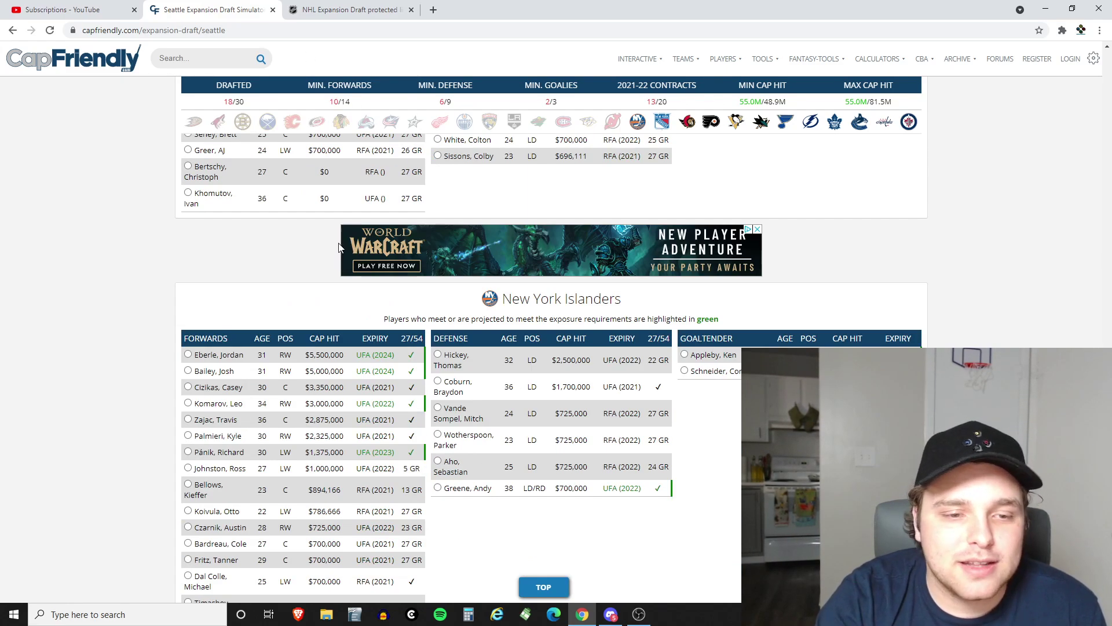
{"action": "scroll", "coordinate": [339, 247], "scroll_direction": "down", "scroll_amount": 1}
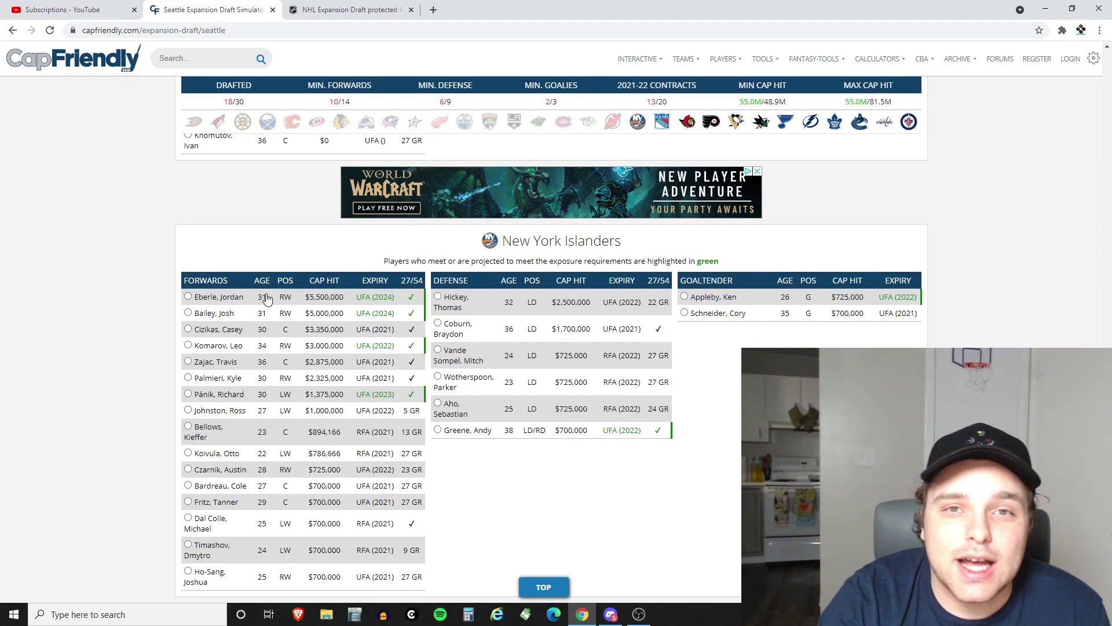
{"action": "left_click", "coordinate": [263, 300]}
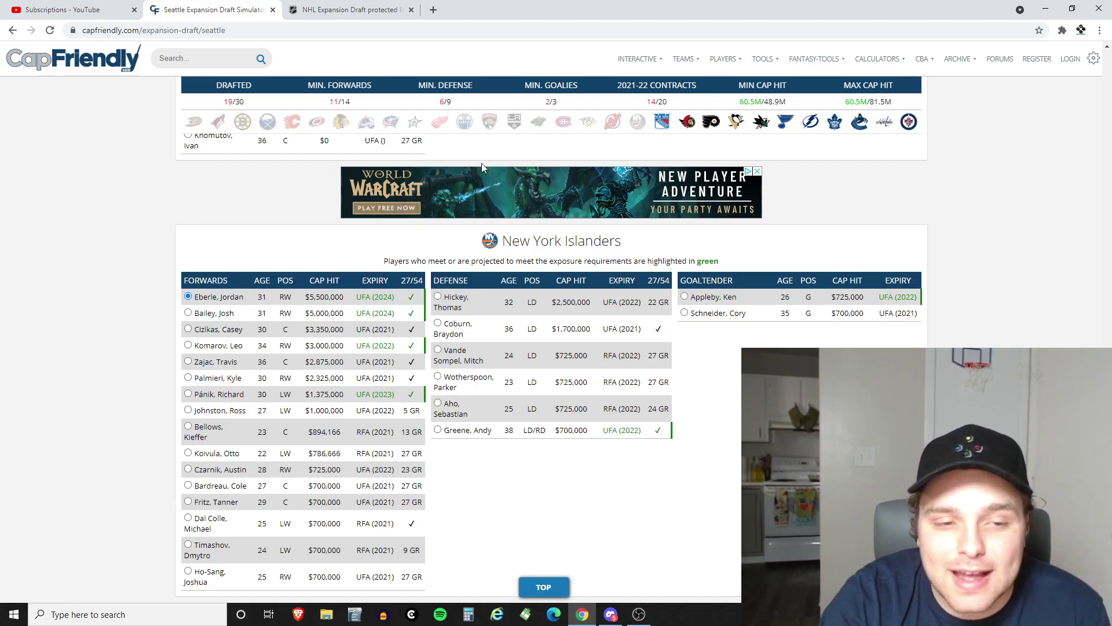
Draft forward Colin Blackwell from the New York Rangers and forward Chris Tierney from the Ottawa Senators
{"action": "scroll", "coordinate": [480, 168], "scroll_direction": "down", "scroll_amount": 4}
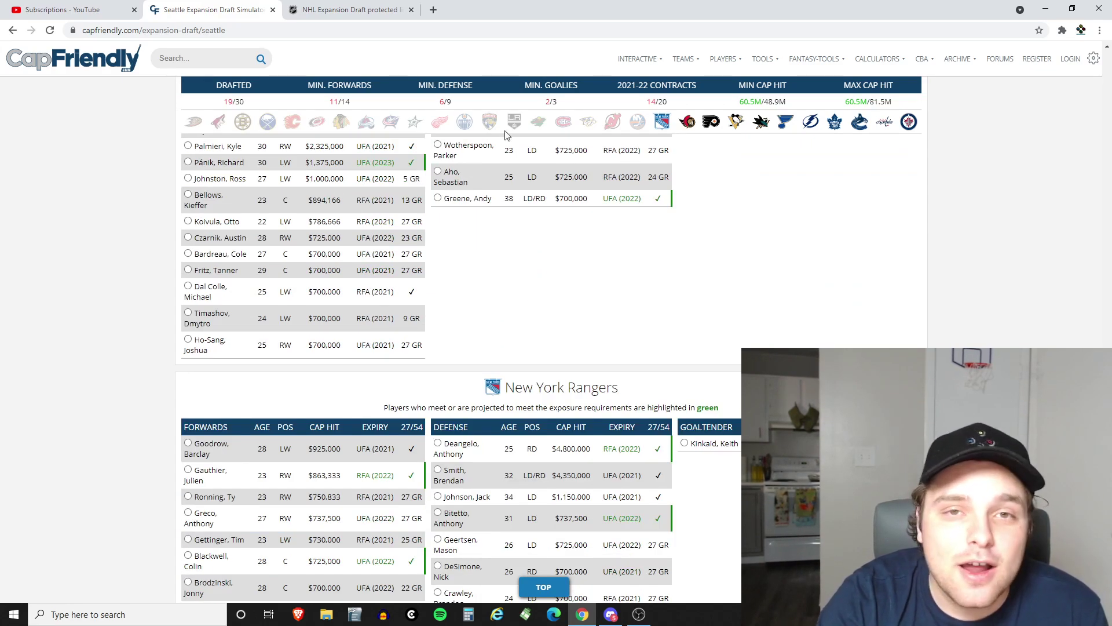
{"action": "scroll", "coordinate": [411, 174], "scroll_direction": "down", "scroll_amount": 2}
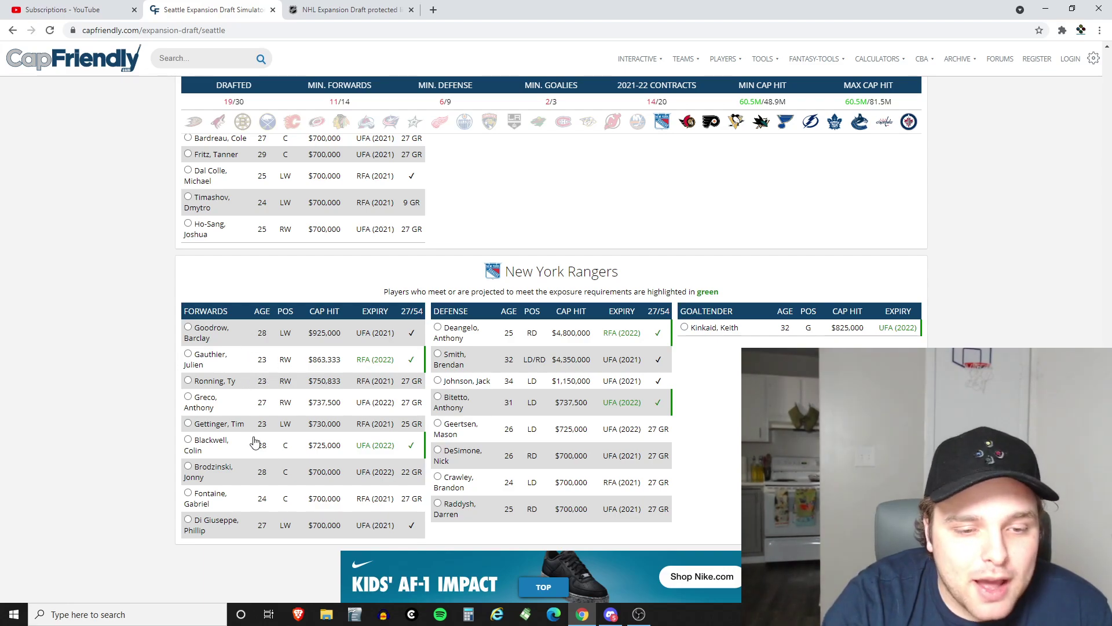
{"action": "left_click", "coordinate": [188, 441]}
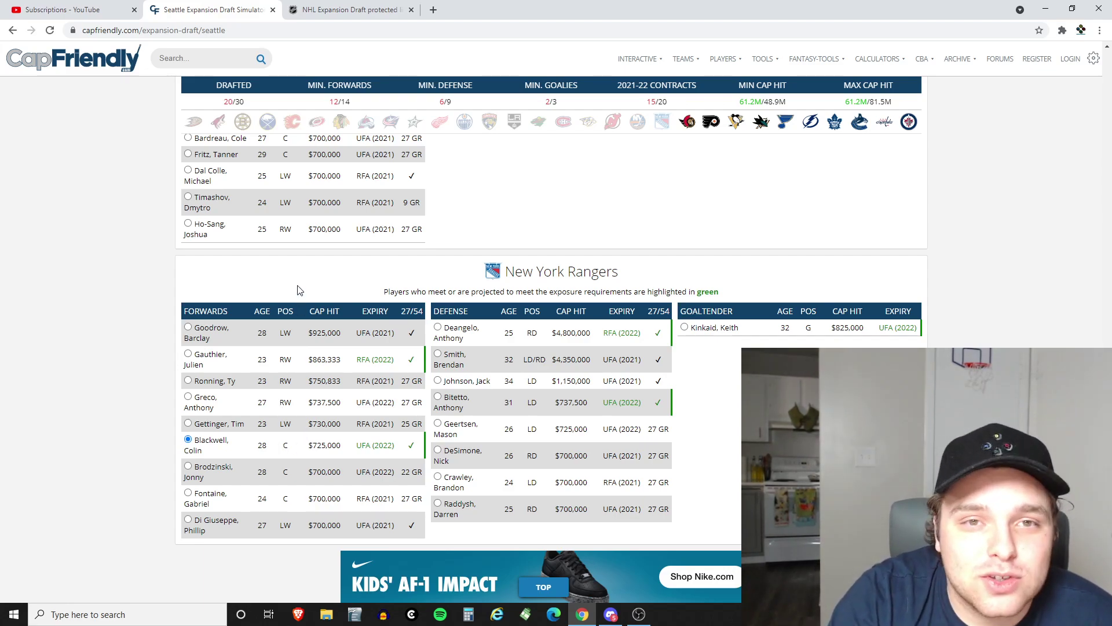
{"action": "scroll", "coordinate": [300, 291], "scroll_direction": "down", "scroll_amount": 6}
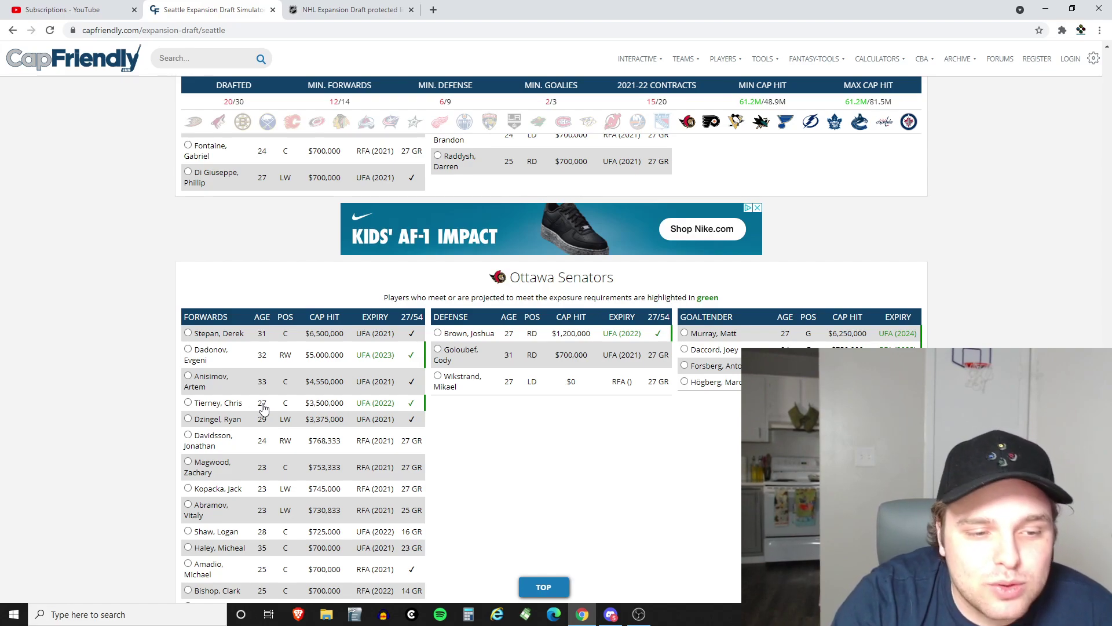
{"action": "scroll", "coordinate": [263, 408], "scroll_direction": "down", "scroll_amount": 2}
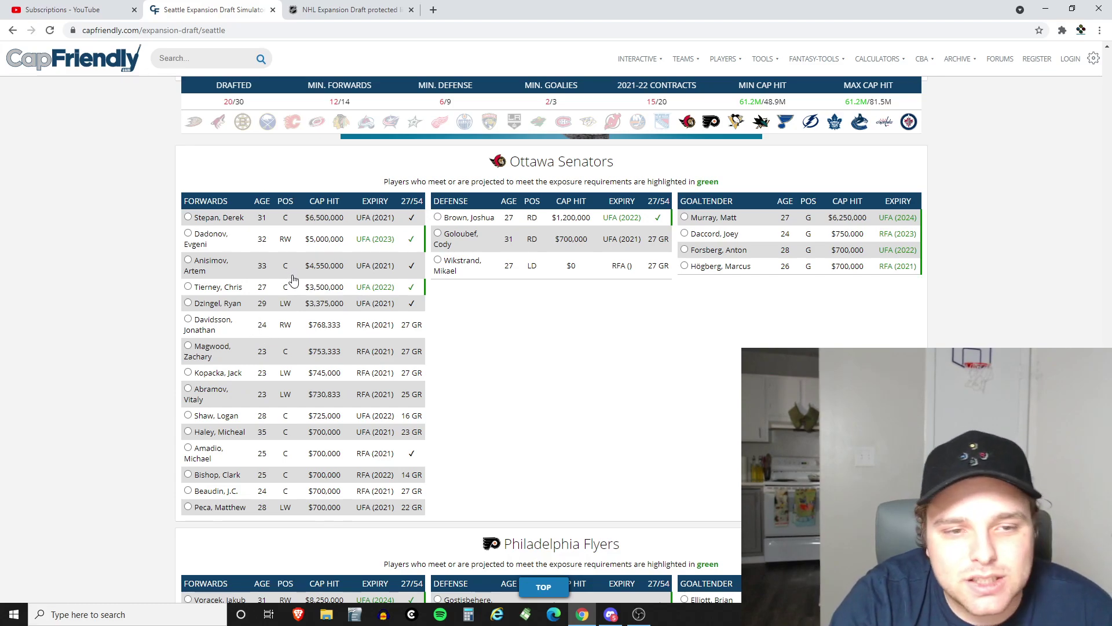
{"action": "left_click", "coordinate": [253, 293]}
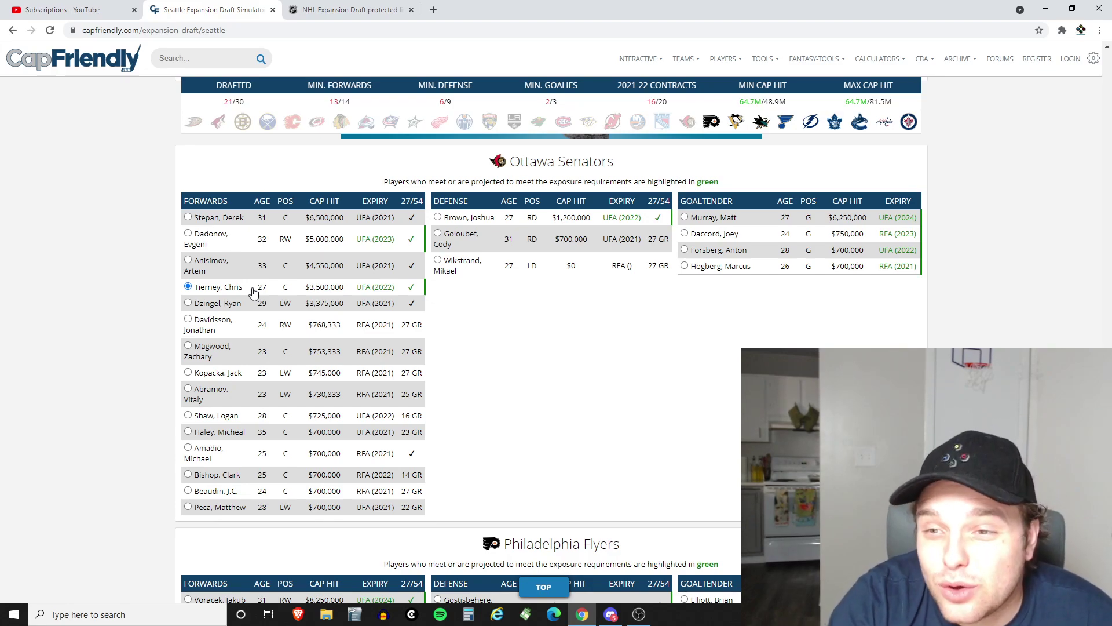
Draft defenseman Robert Hägg from the Philadelphia Flyers and forward Zach Aston-Reese from the Pittsburgh Penguins
{"action": "scroll", "coordinate": [253, 293], "scroll_direction": "down", "scroll_amount": 2}
{"action": "scroll", "coordinate": [253, 294], "scroll_direction": "down", "scroll_amount": 3}
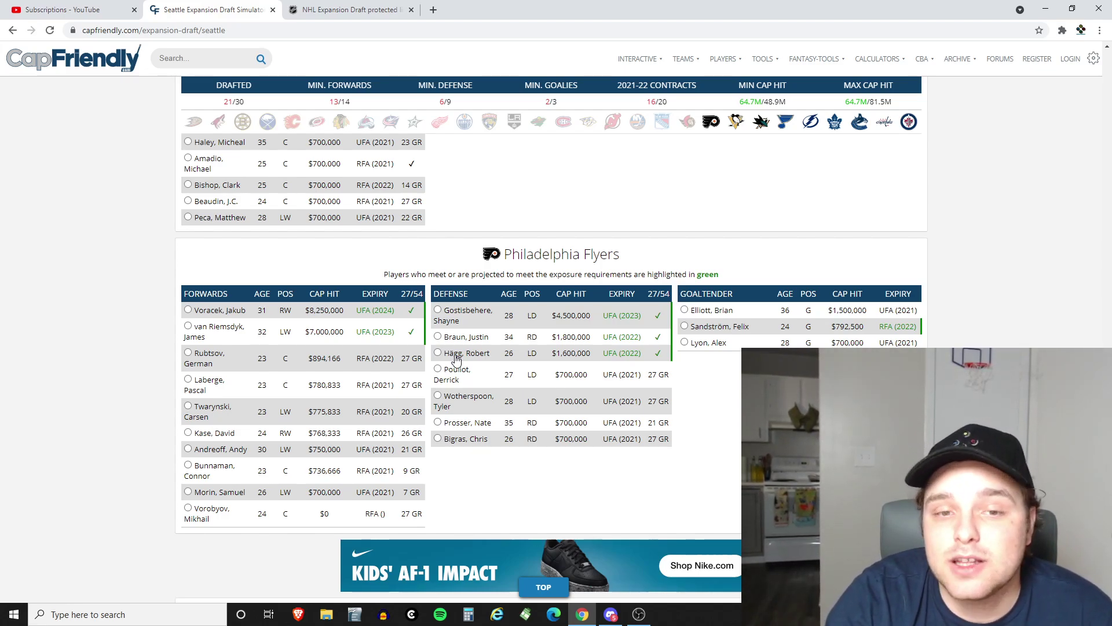
{"action": "left_click", "coordinate": [457, 360]}
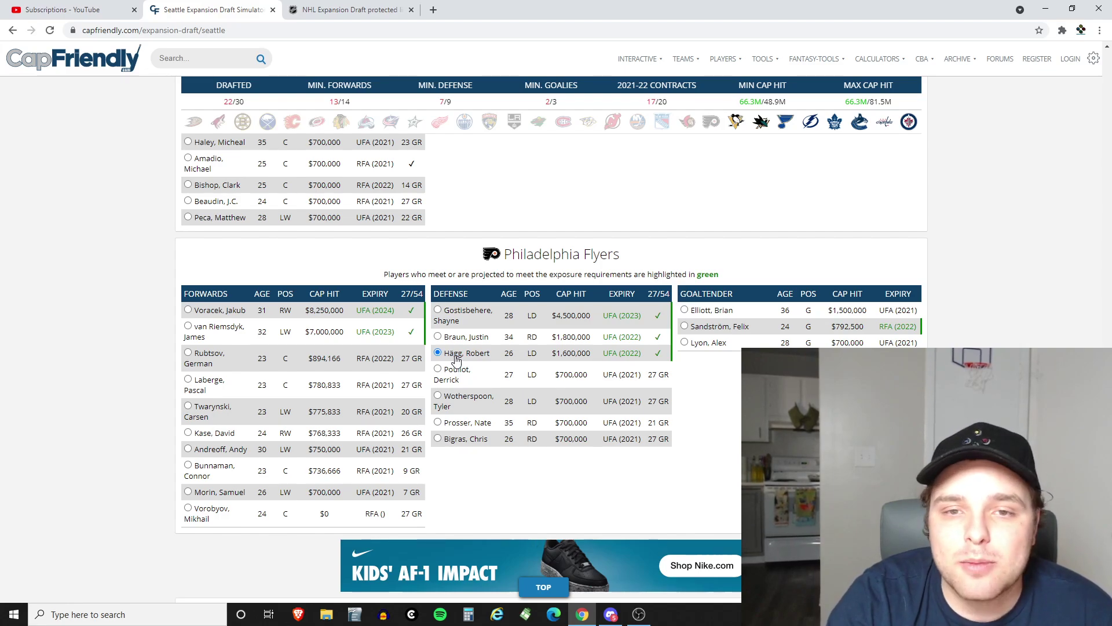
{"action": "scroll", "coordinate": [333, 237], "scroll_direction": "down", "scroll_amount": 6}
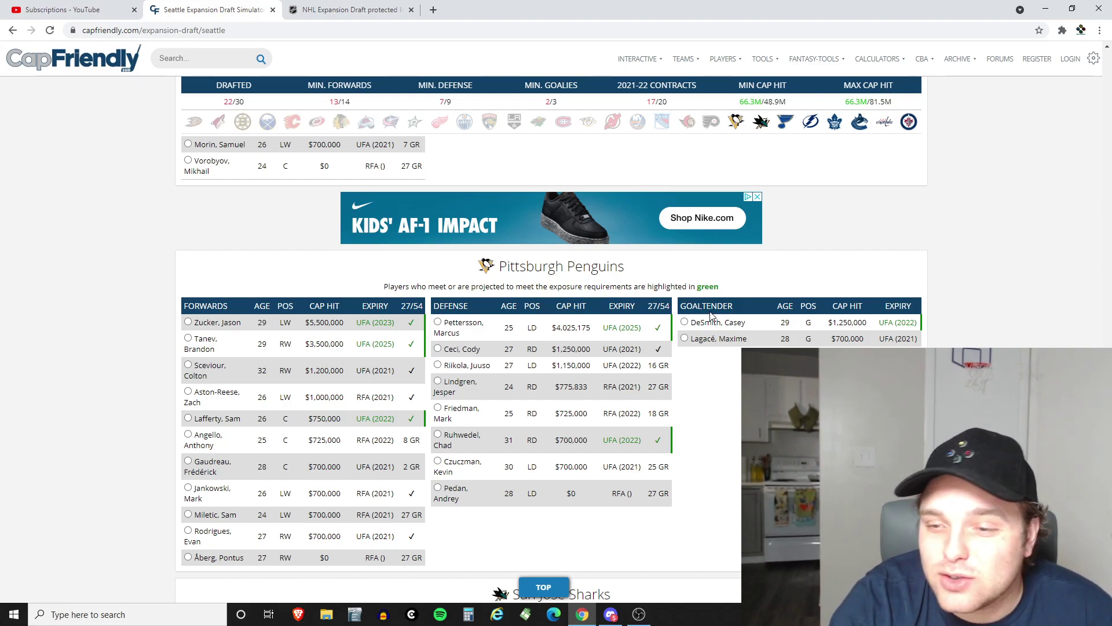
{"action": "left_click", "coordinate": [214, 399]}
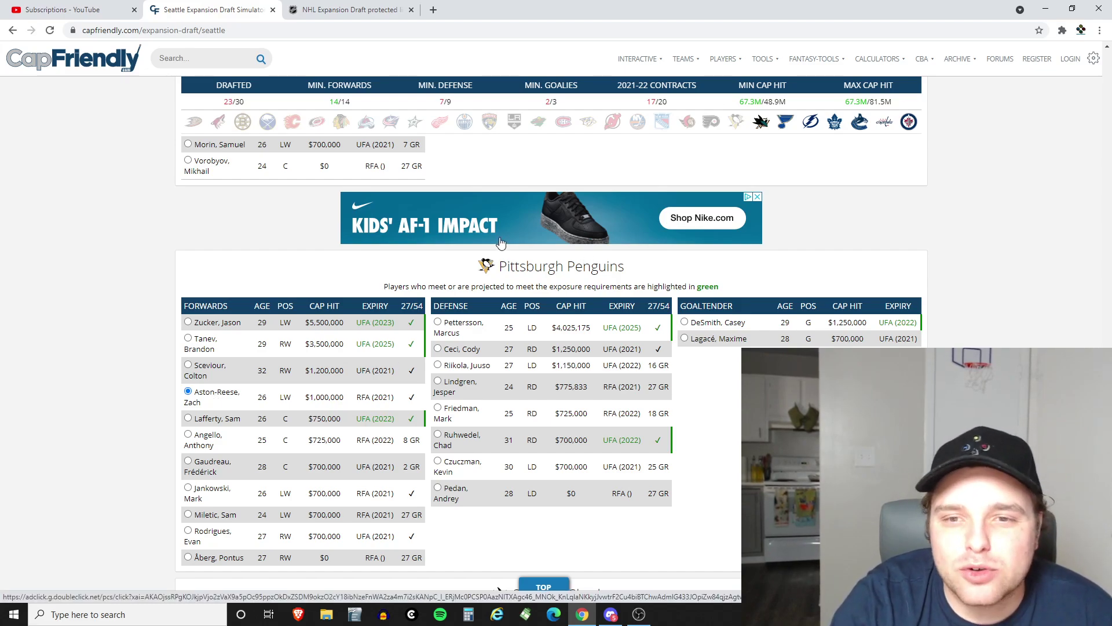
Draft forward Dylan Gambrell from the San Jose Sharks and forward Vladimir Tarasenko from the St. Louis Blues
{"action": "scroll", "coordinate": [501, 242], "scroll_direction": "down", "scroll_amount": 4}
{"action": "scroll", "coordinate": [501, 243], "scroll_direction": "down", "scroll_amount": 2}
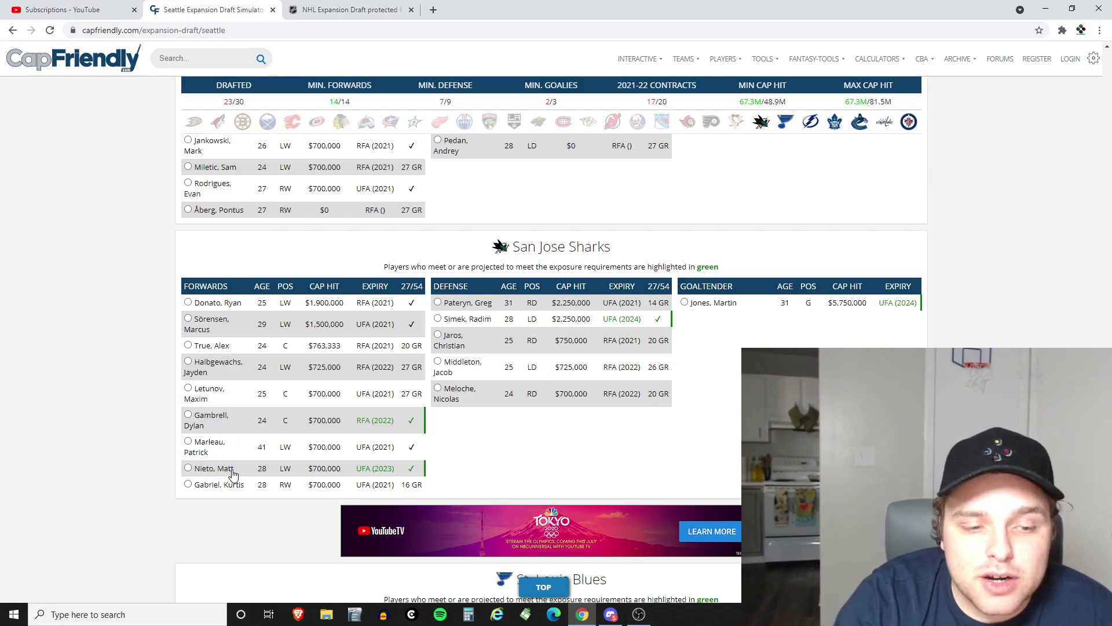
{"action": "left_click", "coordinate": [246, 428]}
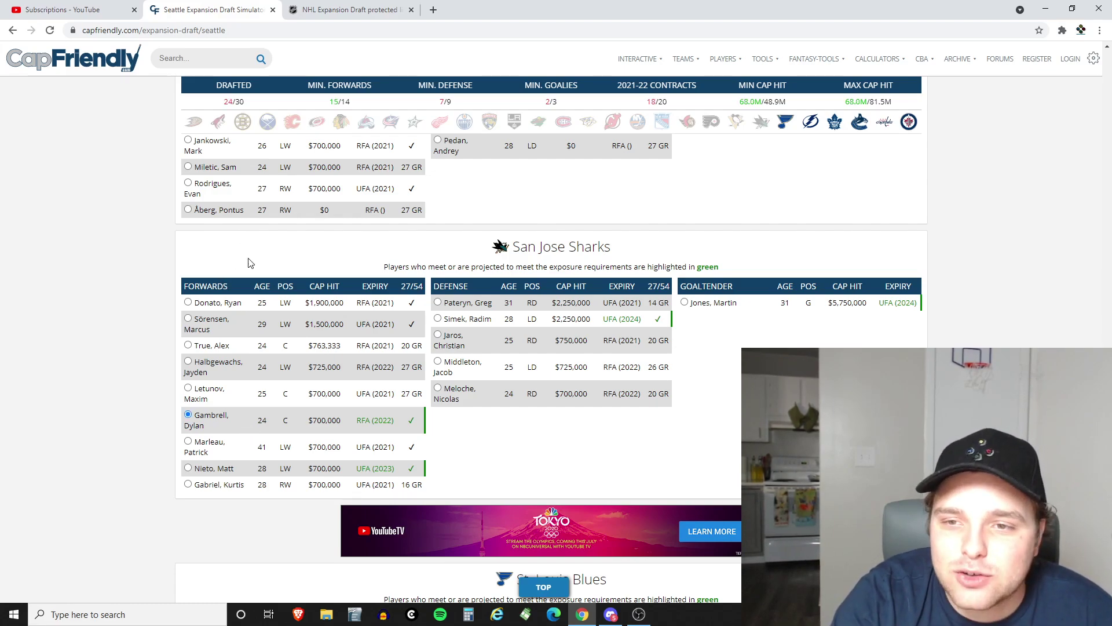
{"action": "scroll", "coordinate": [250, 263], "scroll_direction": "down", "scroll_amount": 5}
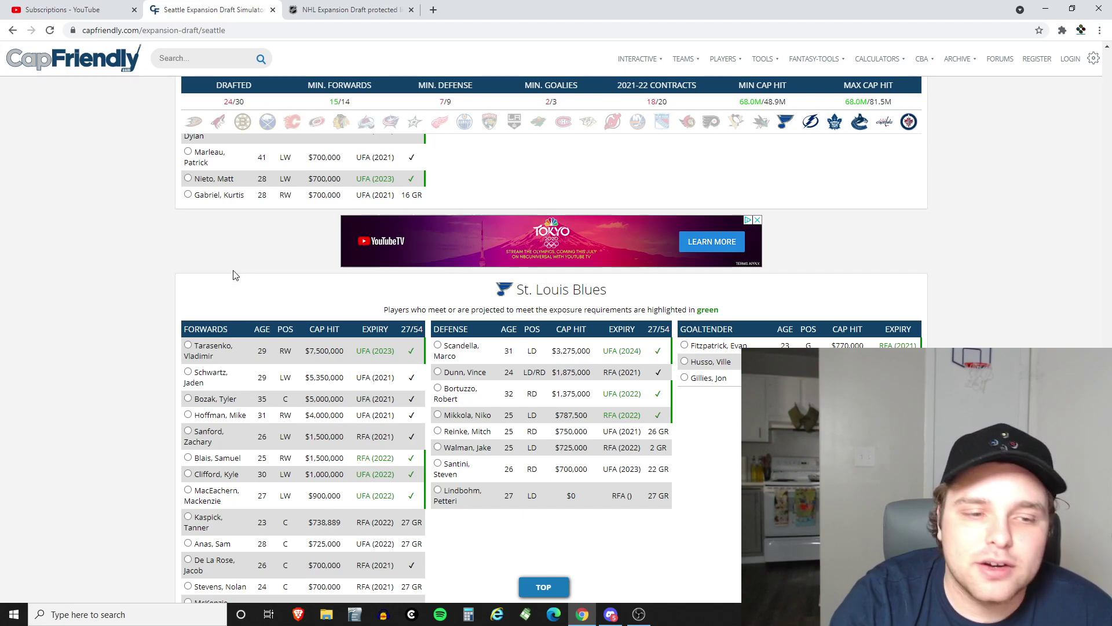
{"action": "left_click", "coordinate": [196, 348]}
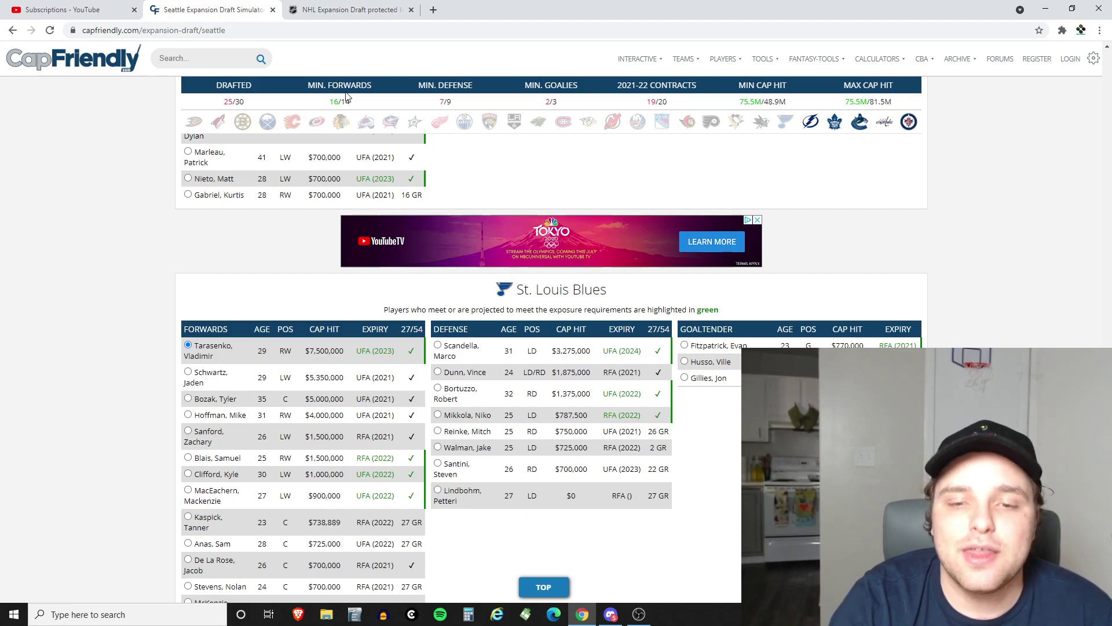
Draft defenseman Cal Foote from the Tampa Bay Lightning and defenseman Travis Dermott from the Toronto Maple Leafs
{"action": "scroll", "coordinate": [542, 307], "scroll_direction": "down", "scroll_amount": 7}
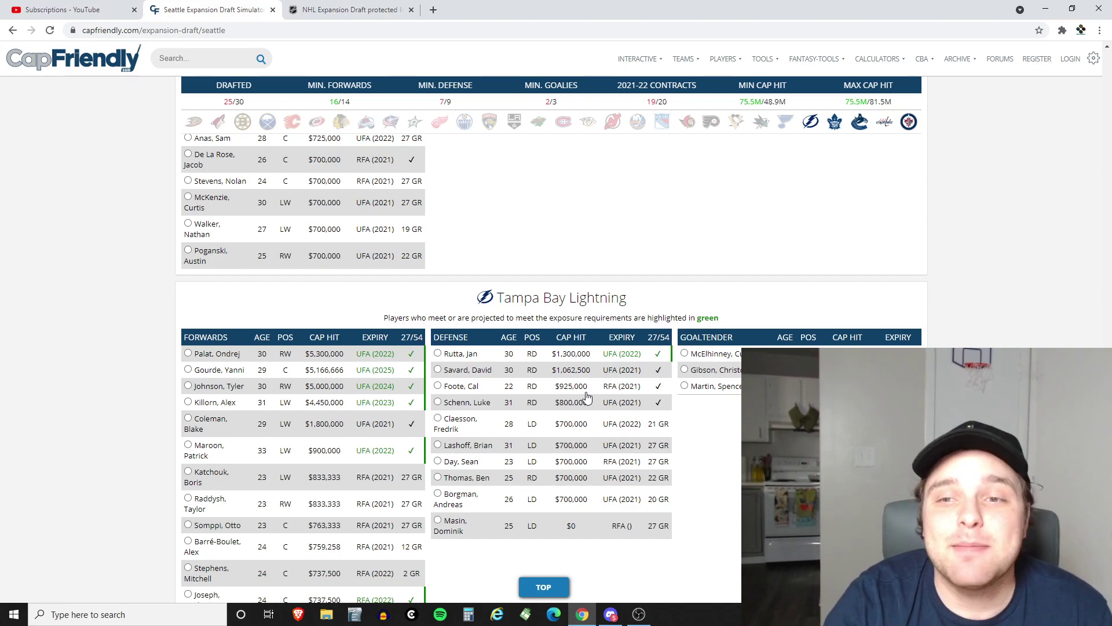
{"action": "left_click", "coordinate": [488, 392]}
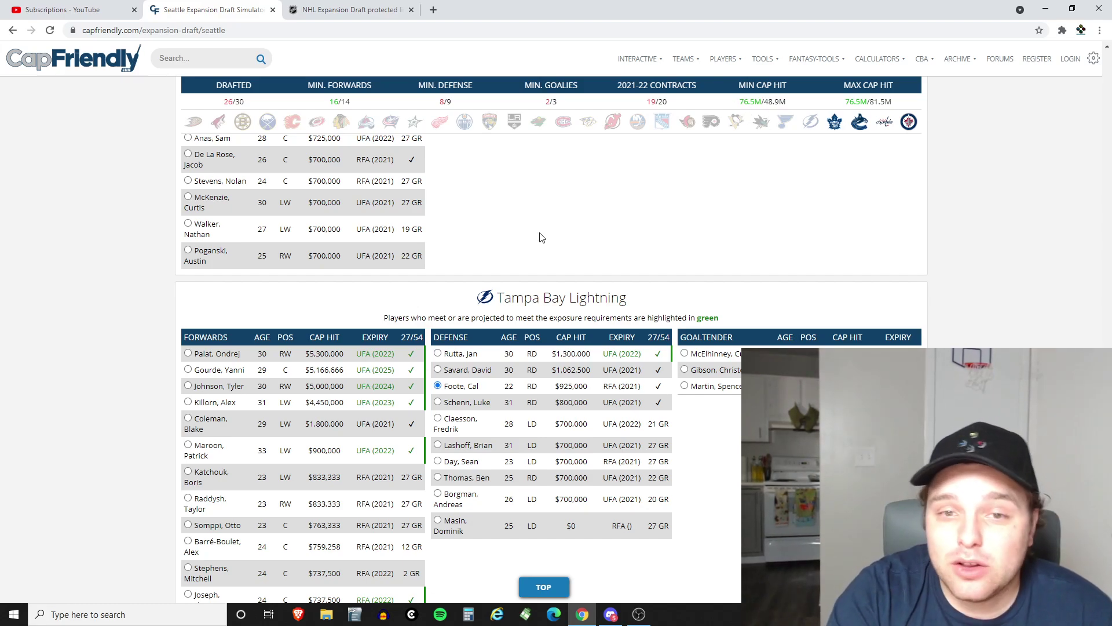
{"action": "scroll", "coordinate": [493, 191], "scroll_direction": "down", "scroll_amount": 10}
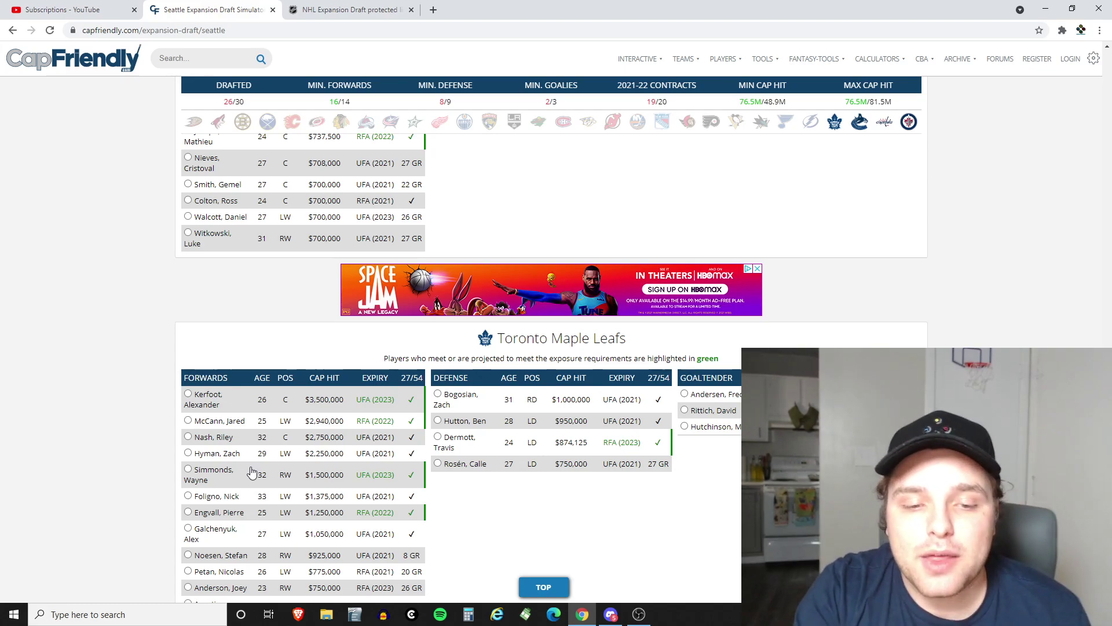
{"action": "left_click", "coordinate": [473, 446]}
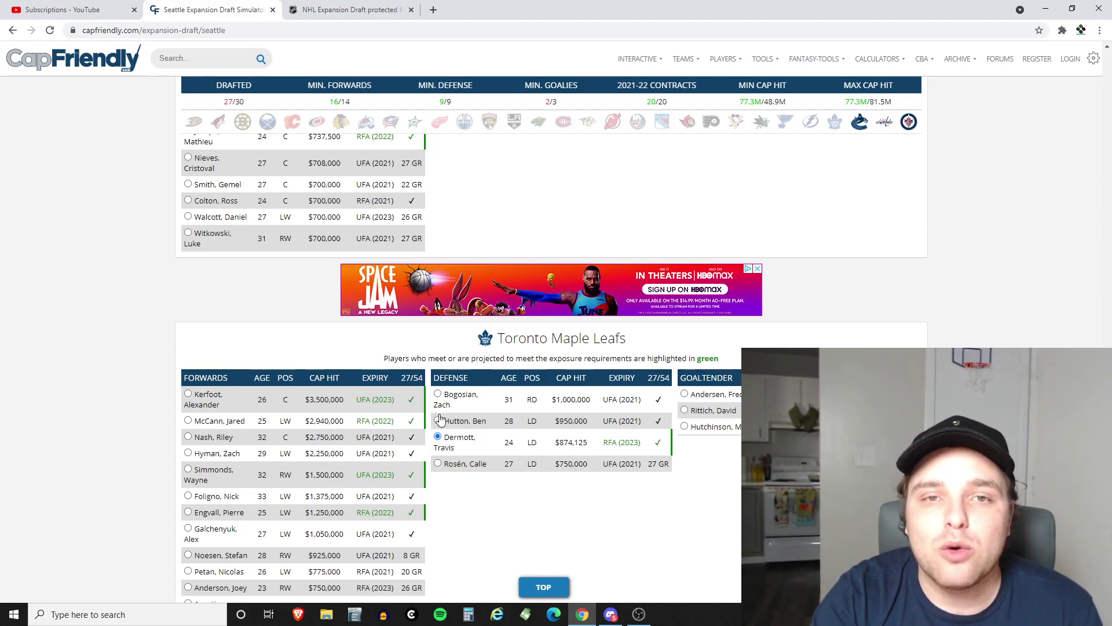
Compare the players available from the remaining teams and draft defenseman Madison Bowey from the Vancouver Canucks
{"action": "scroll", "coordinate": [420, 330], "scroll_direction": "down", "scroll_amount": 7}
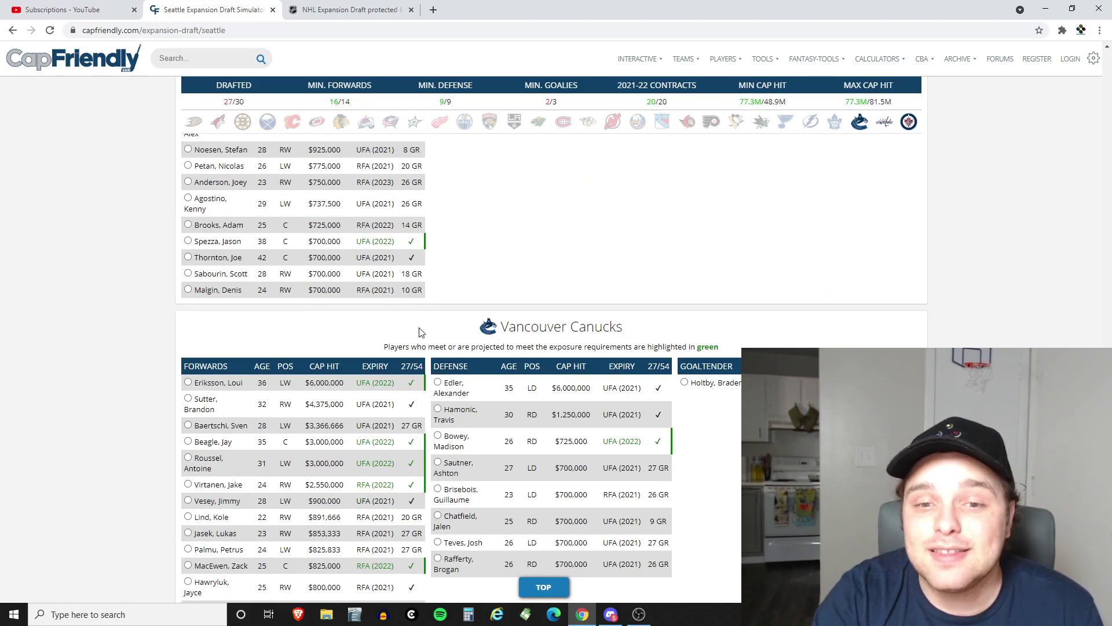
{"action": "scroll", "coordinate": [420, 329], "scroll_direction": "down", "scroll_amount": 2}
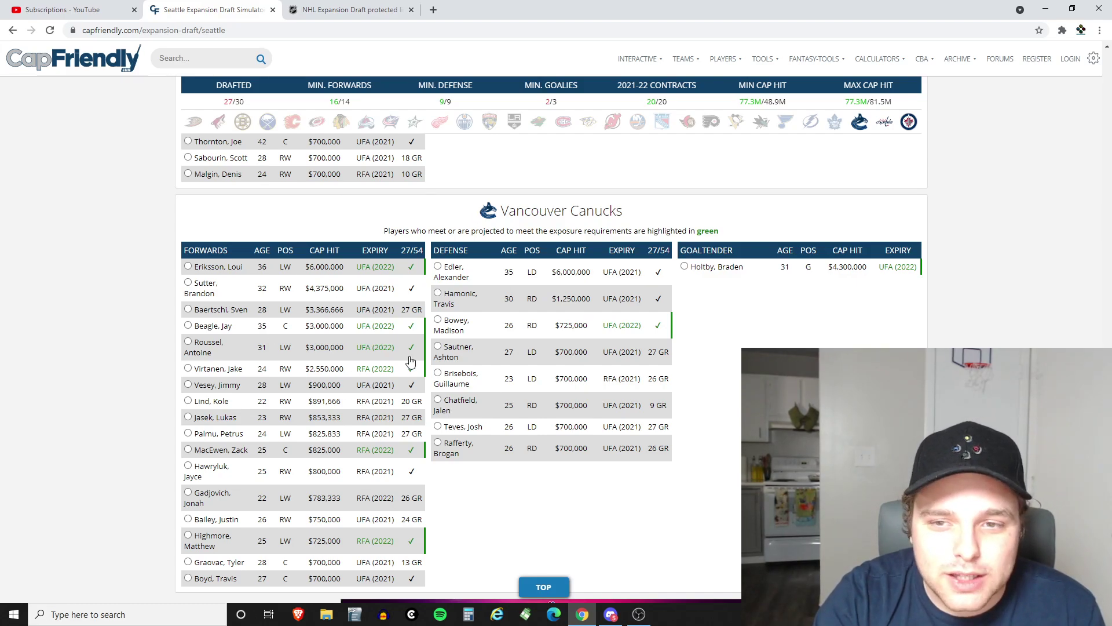
{"action": "scroll", "coordinate": [398, 330], "scroll_direction": "down", "scroll_amount": 8}
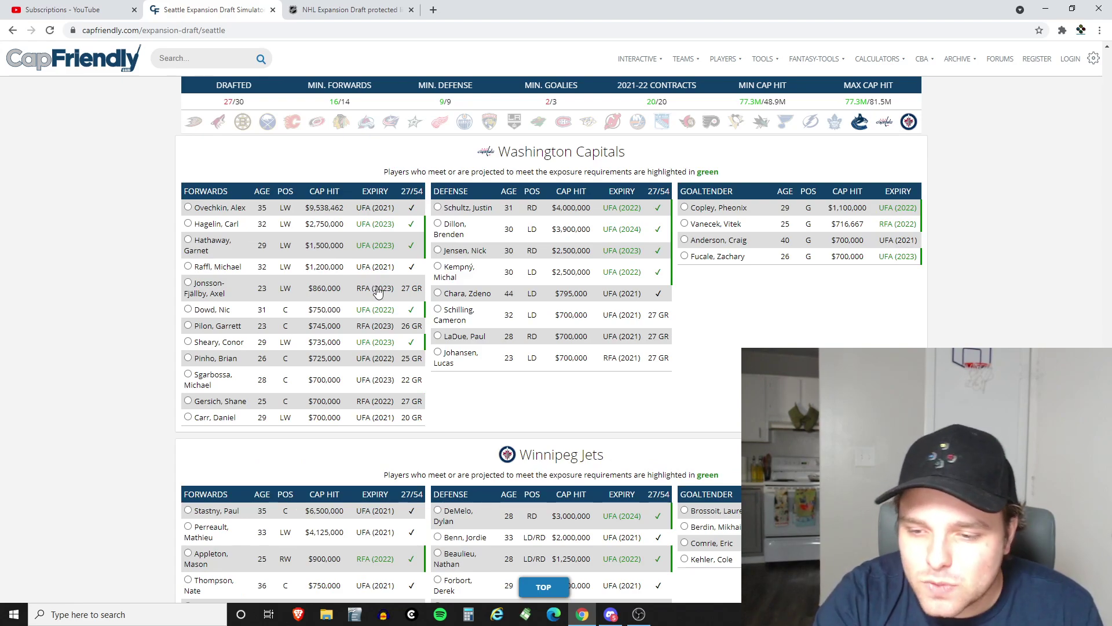
{"action": "scroll", "coordinate": [378, 290], "scroll_direction": "up", "scroll_amount": 10}
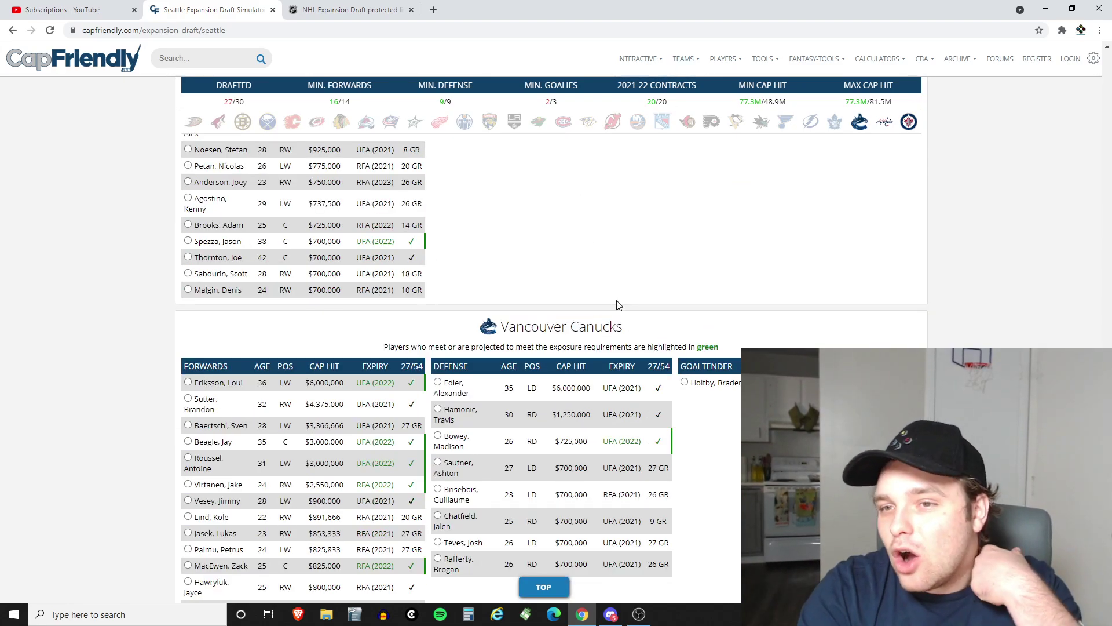
{"action": "scroll", "coordinate": [568, 302], "scroll_direction": "up", "scroll_amount": 1}
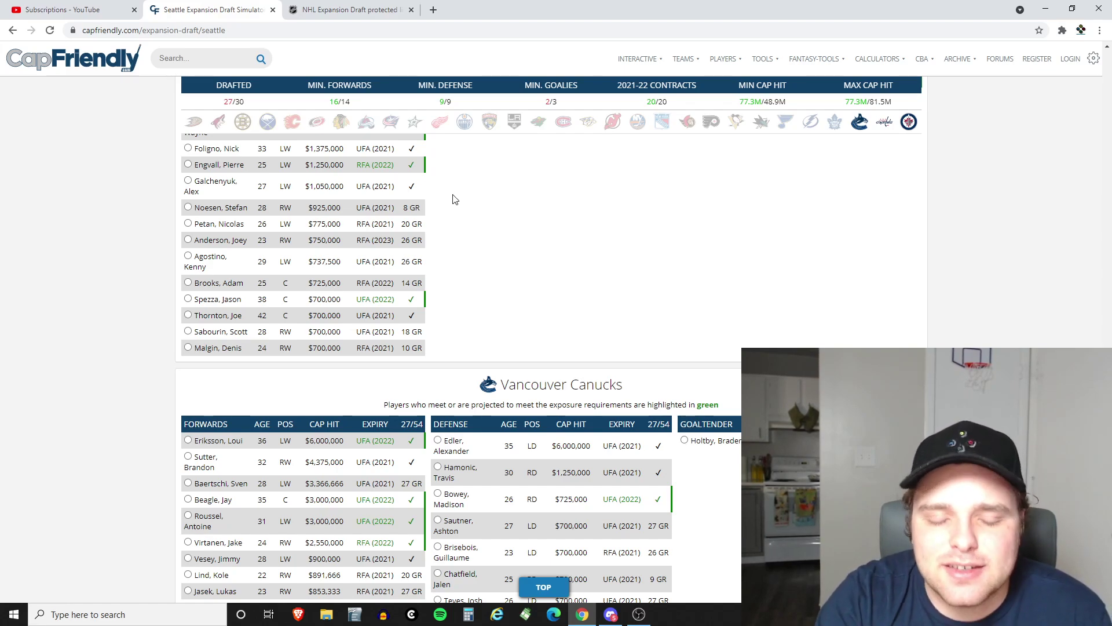
{"action": "scroll", "coordinate": [453, 199], "scroll_direction": "down", "scroll_amount": 3}
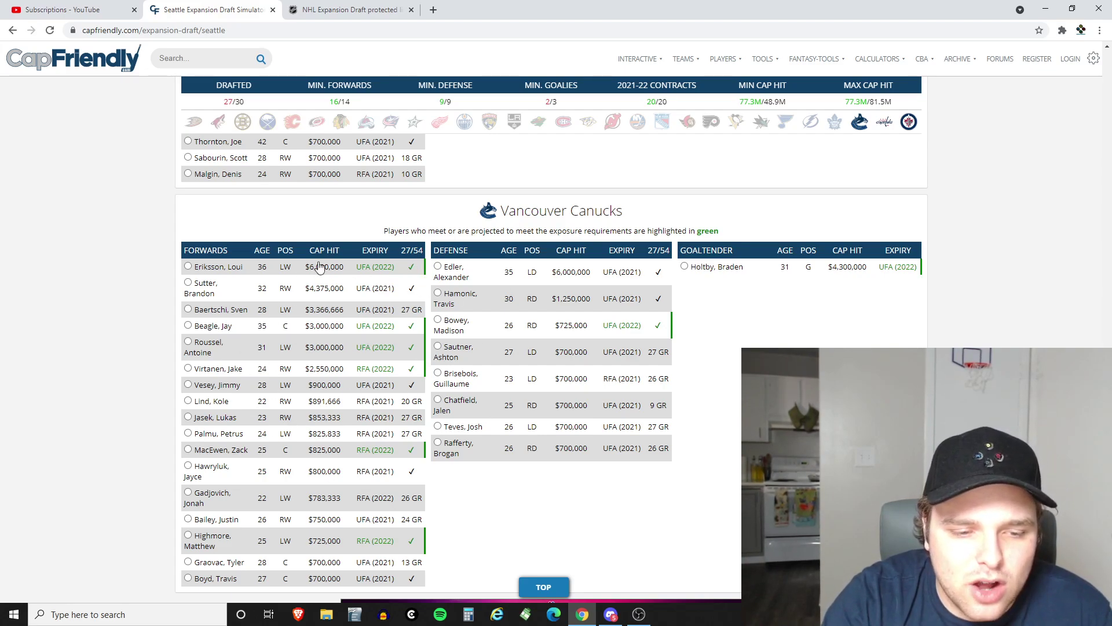
{"action": "left_click", "coordinate": [483, 332]}
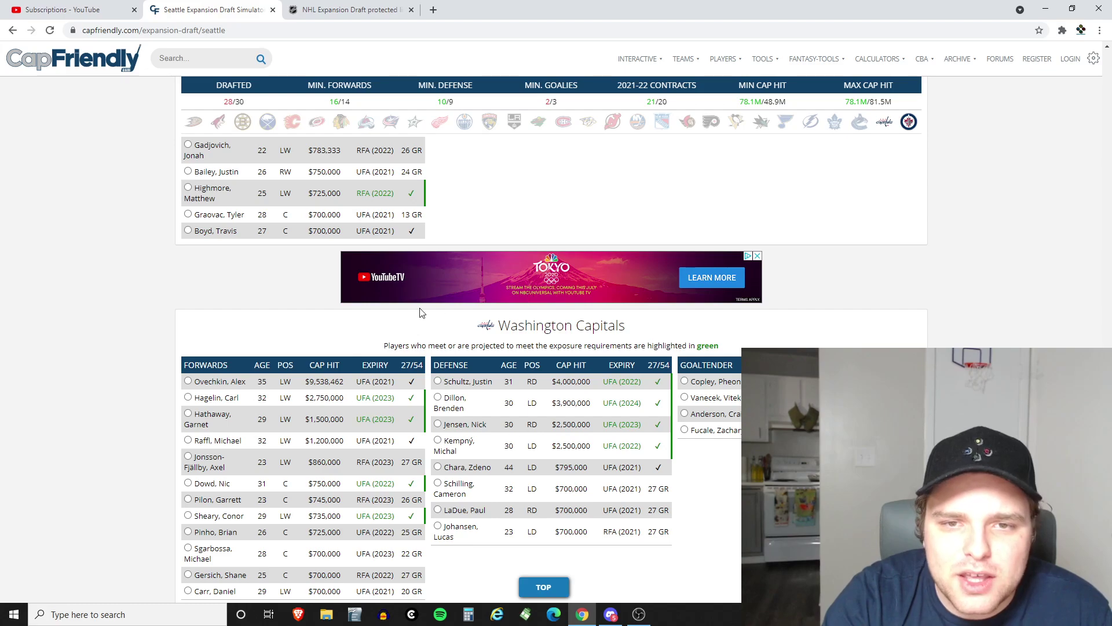
Draft forward Conor Sheary from the Washington Capitals and forward Mason Appleton from the Winnipeg Jets
{"action": "scroll", "coordinate": [301, 340], "scroll_direction": "down", "scroll_amount": 2}
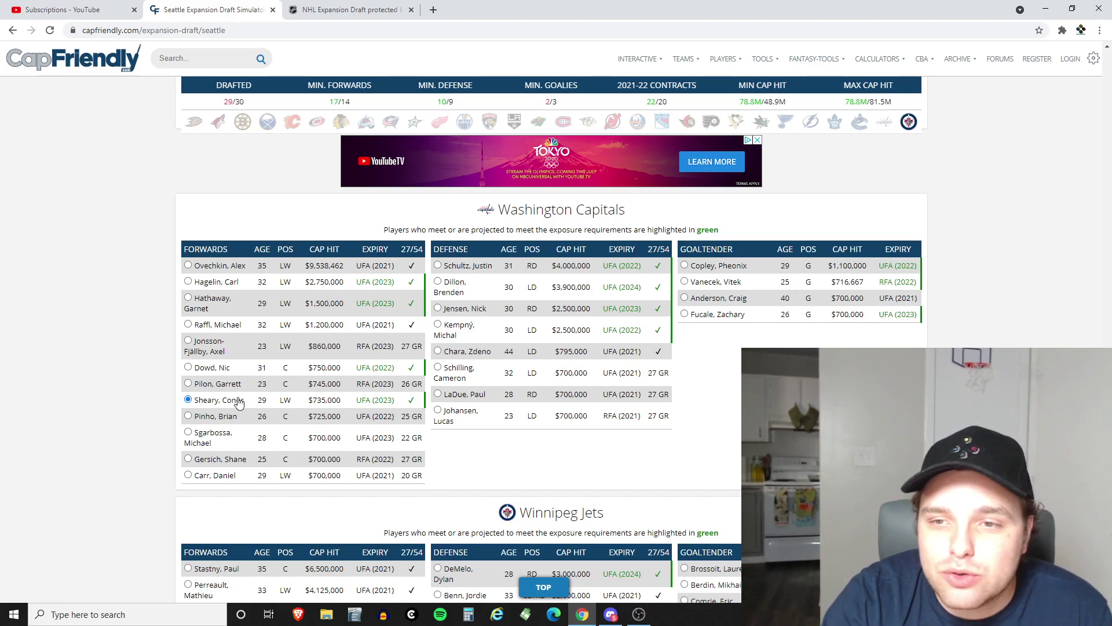
{"action": "scroll", "coordinate": [803, 221], "scroll_direction": "down", "scroll_amount": 5}
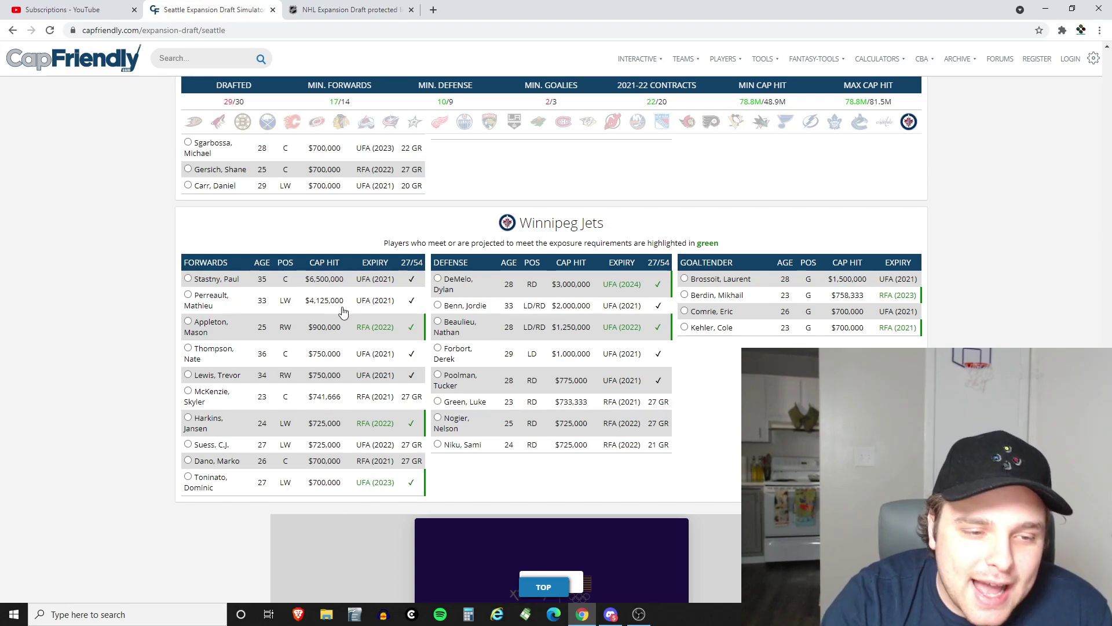
{"action": "left_click", "coordinate": [235, 335]}
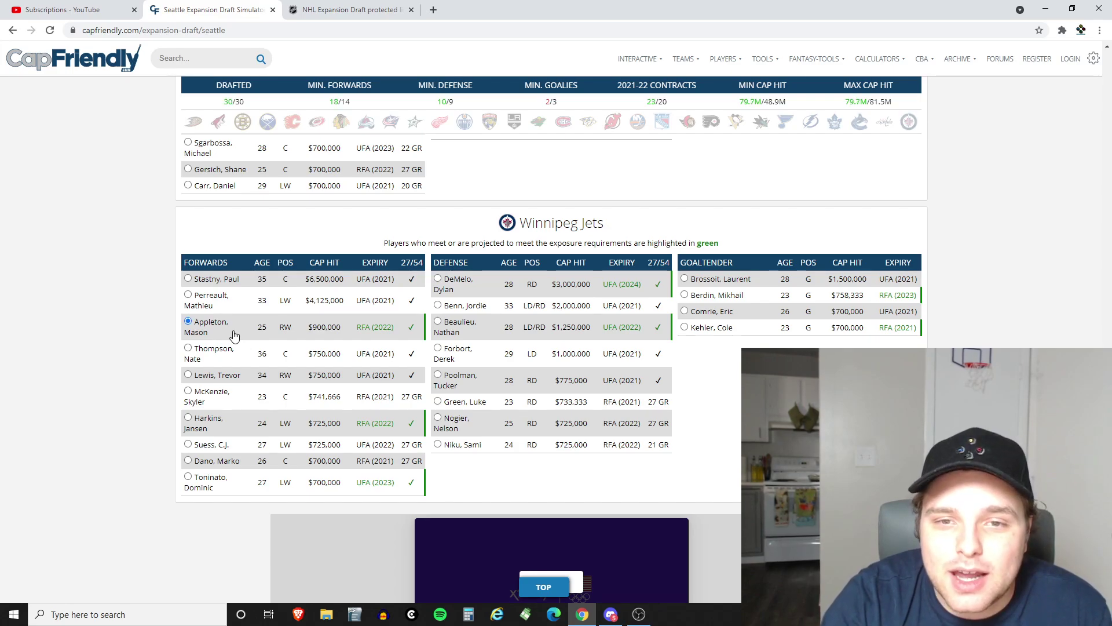
Change the Minnesota Wild selection to goaltender Kaapo Kähkönen to meet the goalie minimum
{"action": "left_click", "coordinate": [539, 124]}
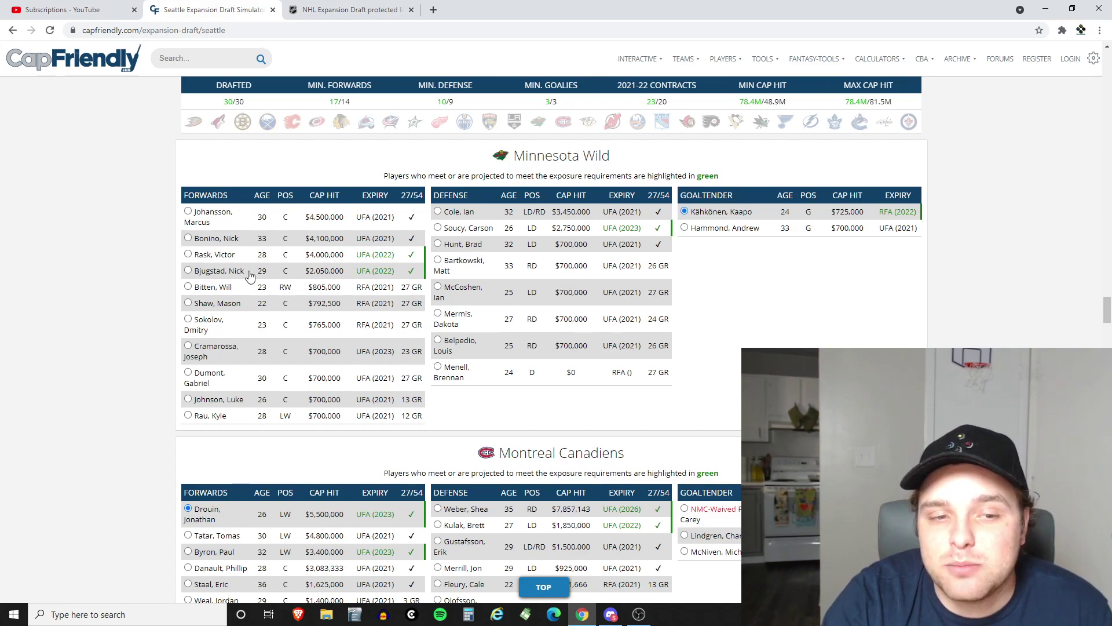
{"action": "scroll", "coordinate": [599, 160], "scroll_direction": "up", "scroll_amount": 7}
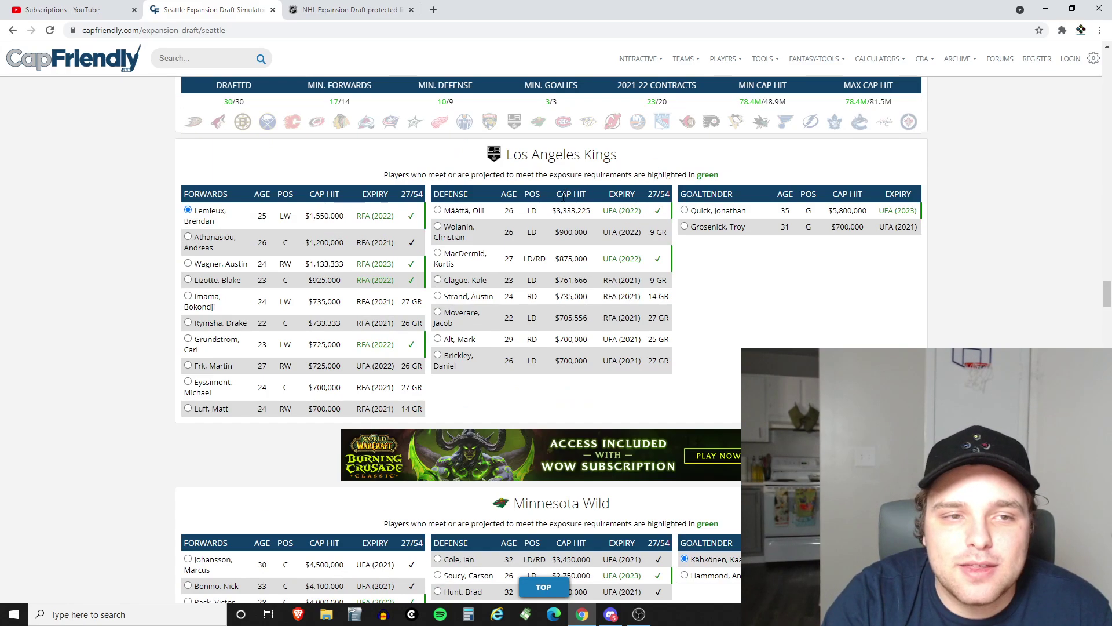
{"action": "scroll", "coordinate": [562, 208], "scroll_direction": "down", "scroll_amount": 13}
Open the drafted Seattle Kraken team and review its forwards, cap hits and contract expiries
{"action": "left_click", "coordinate": [547, 587]}
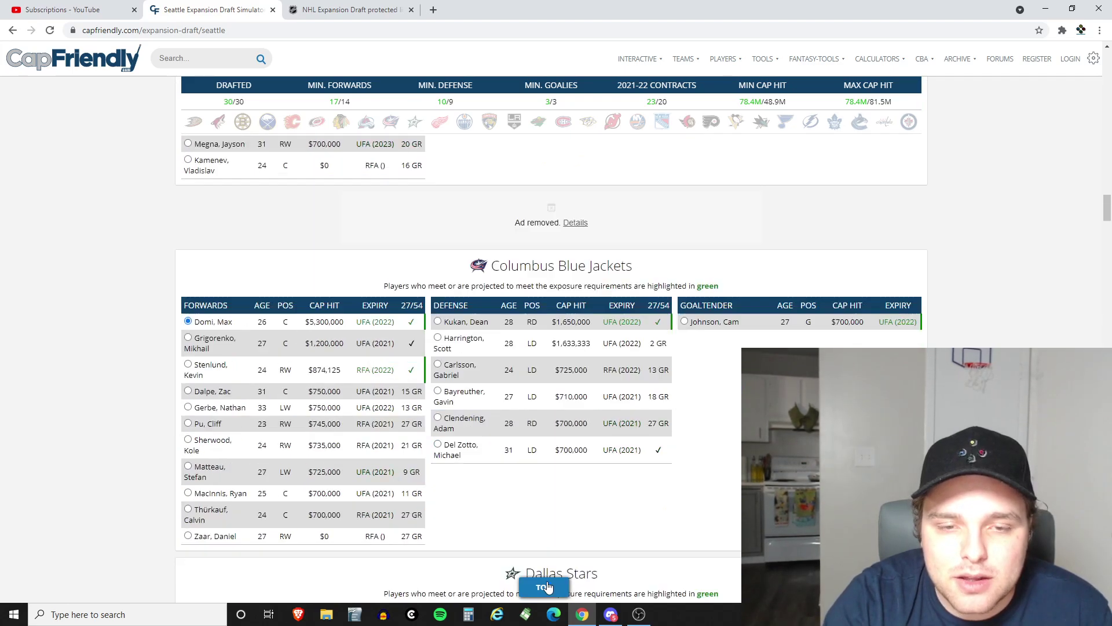
{"action": "left_click", "coordinate": [364, 224]}
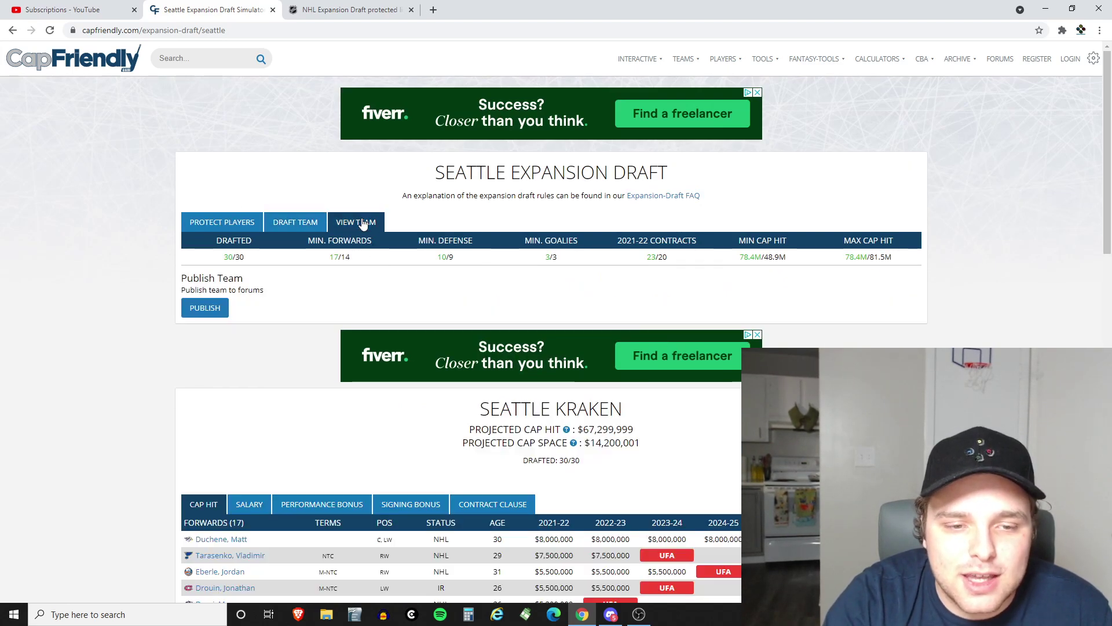
{"action": "scroll", "coordinate": [352, 292], "scroll_direction": "down", "scroll_amount": 4}
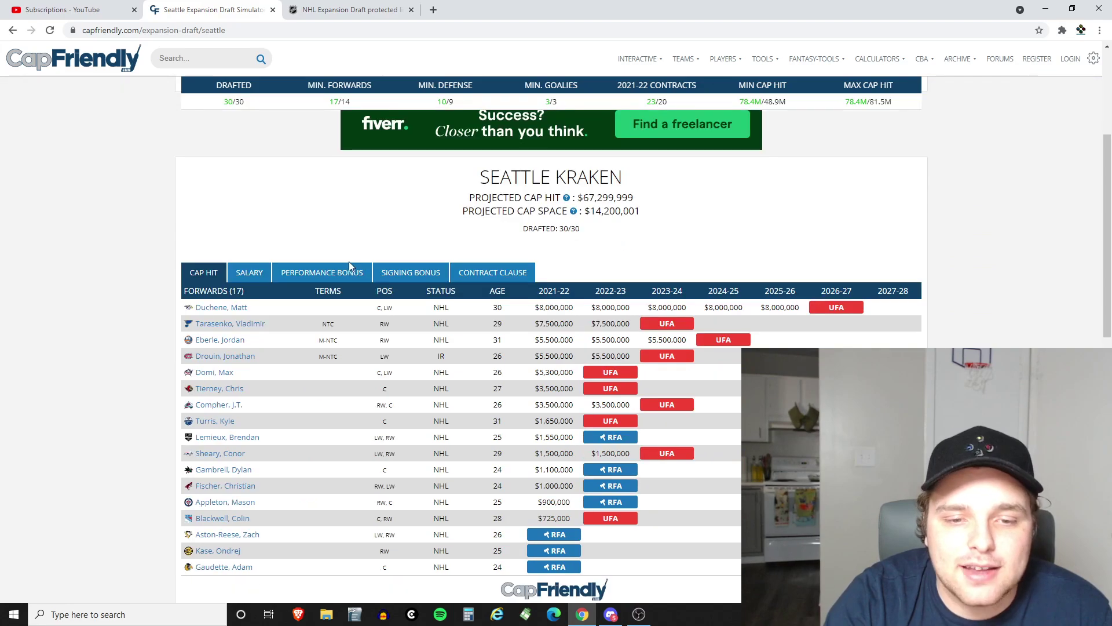
{"action": "scroll", "coordinate": [333, 264], "scroll_direction": "down", "scroll_amount": 1}
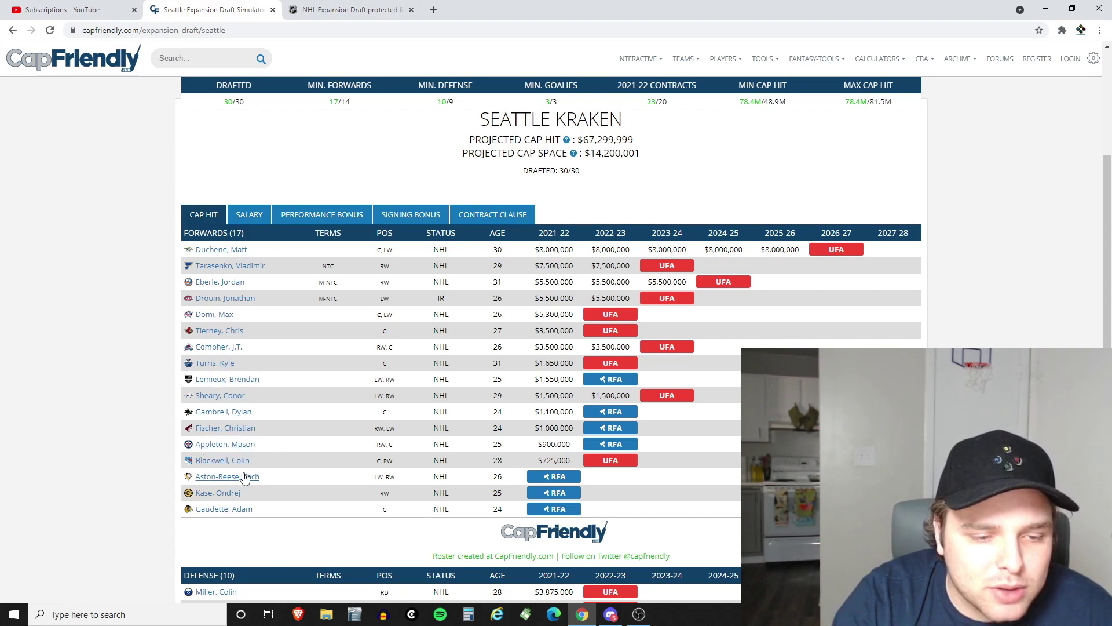
{"action": "scroll", "coordinate": [241, 497], "scroll_direction": "down", "scroll_amount": 4}
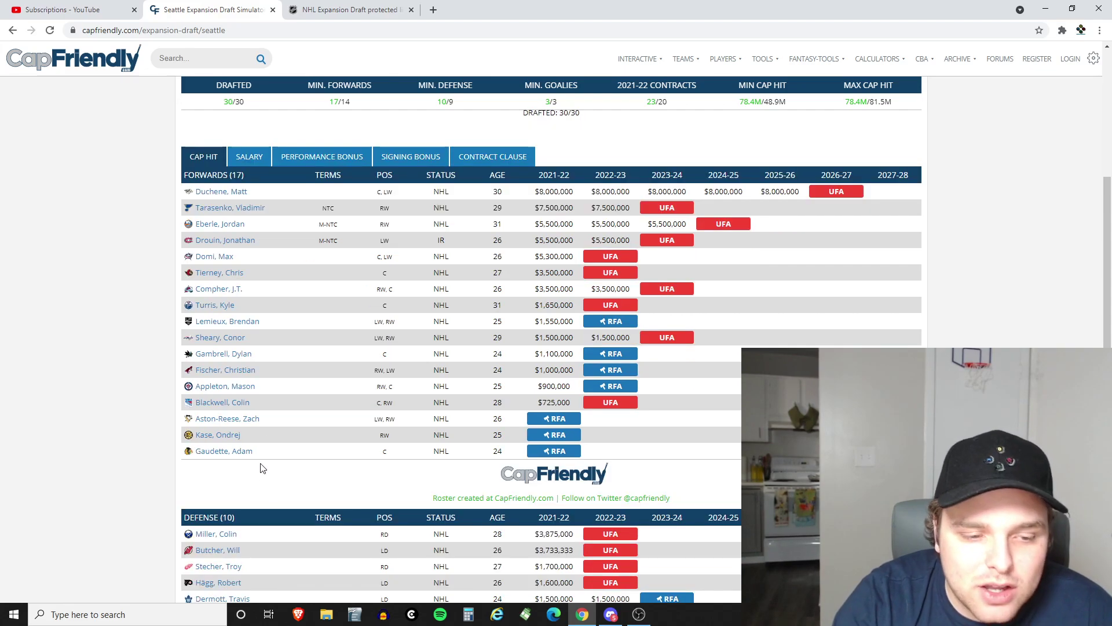
{"action": "scroll", "coordinate": [379, 184], "scroll_direction": "up", "scroll_amount": 6}
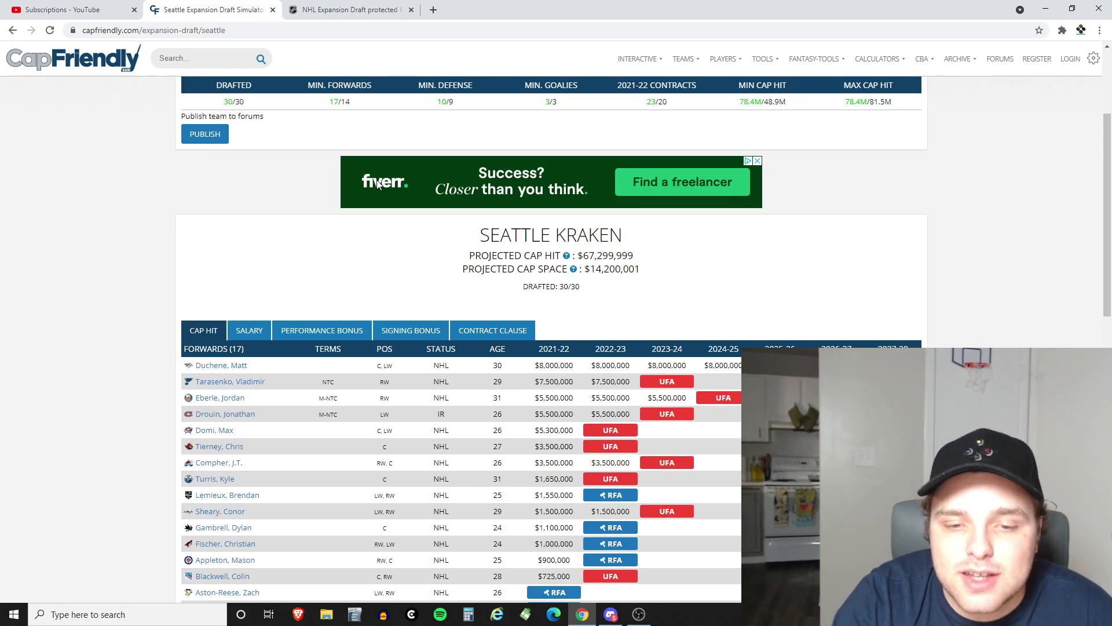
Examine the drafted defensemen, goaltenders and cap statistics, and compare them with the forward group
{"action": "scroll", "coordinate": [378, 184], "scroll_direction": "down", "scroll_amount": 5}
{"action": "scroll", "coordinate": [544, 278], "scroll_direction": "down", "scroll_amount": 2}
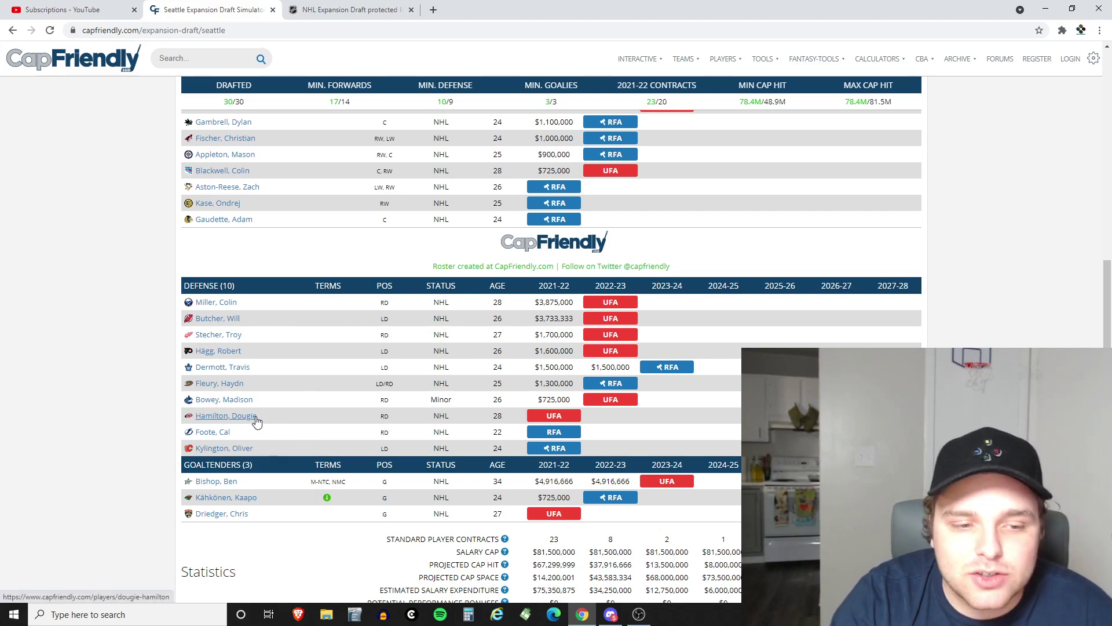
{"action": "left_click", "coordinate": [229, 308]}
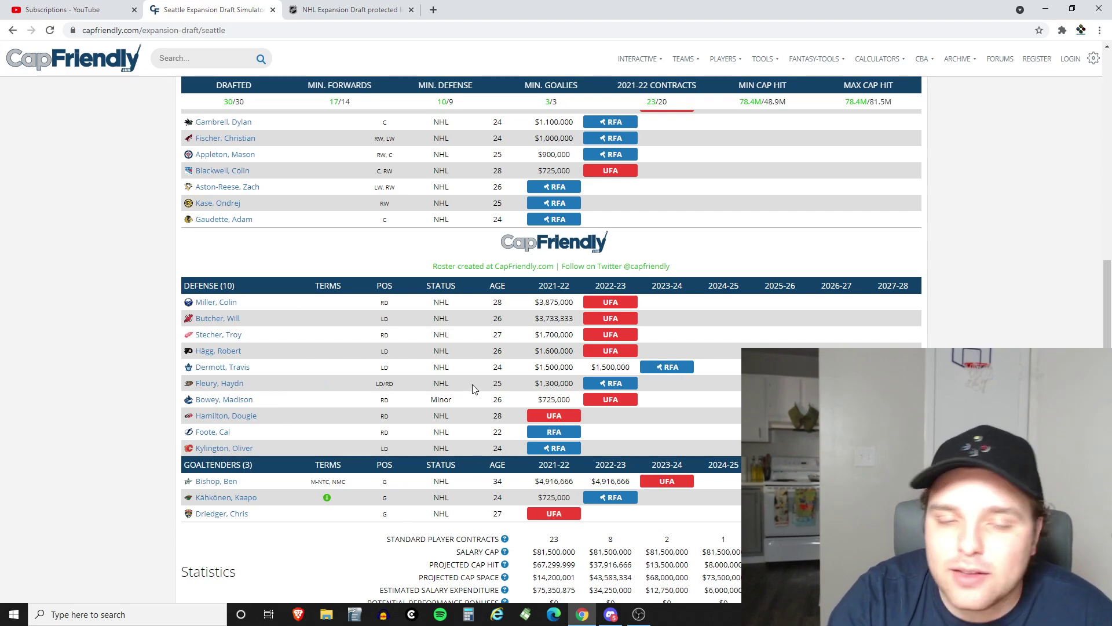
{"action": "scroll", "coordinate": [477, 385], "scroll_direction": "up", "scroll_amount": 3}
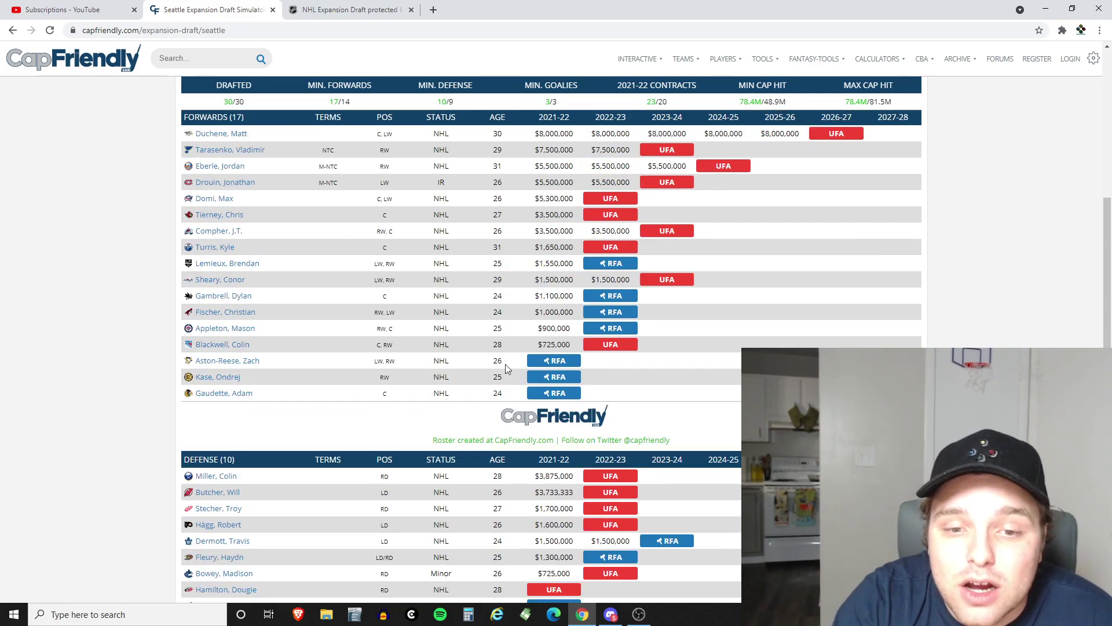
{"action": "scroll", "coordinate": [468, 486], "scroll_direction": "down", "scroll_amount": 3}
{"action": "scroll", "coordinate": [469, 467], "scroll_direction": "up", "scroll_amount": 6}
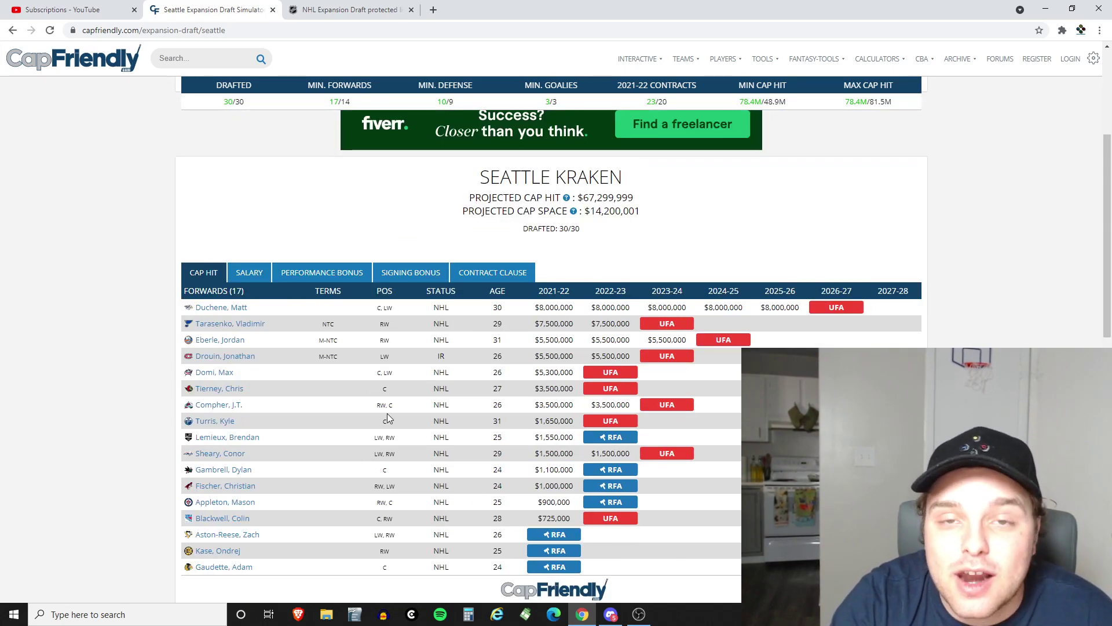
{"action": "scroll", "coordinate": [382, 362], "scroll_direction": "down", "scroll_amount": 6}
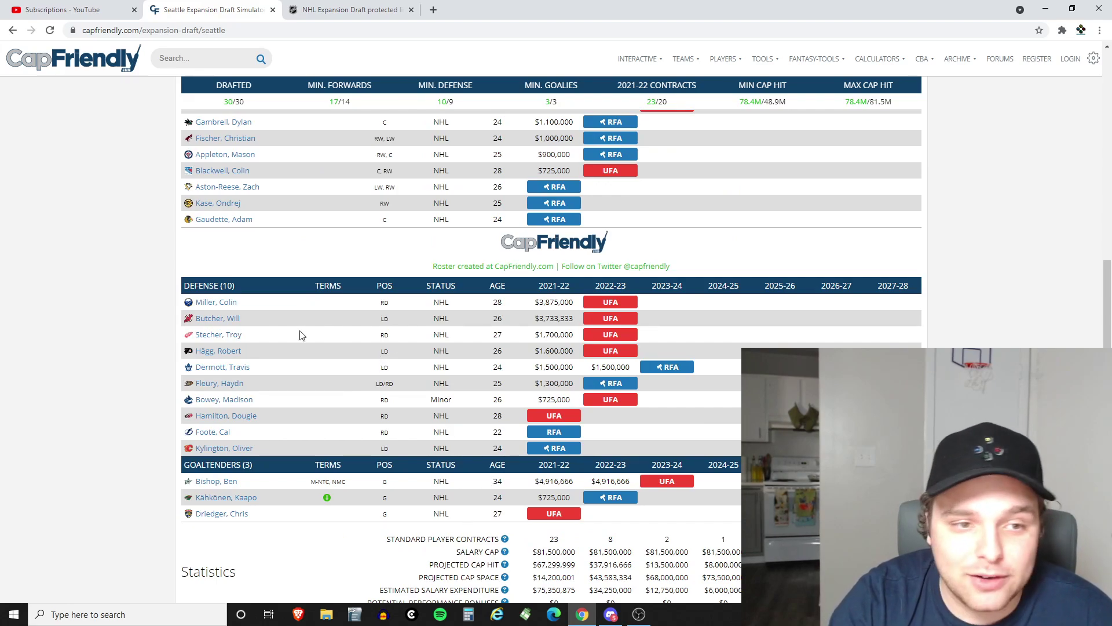
{"action": "scroll", "coordinate": [291, 338], "scroll_direction": "up", "scroll_amount": 3}
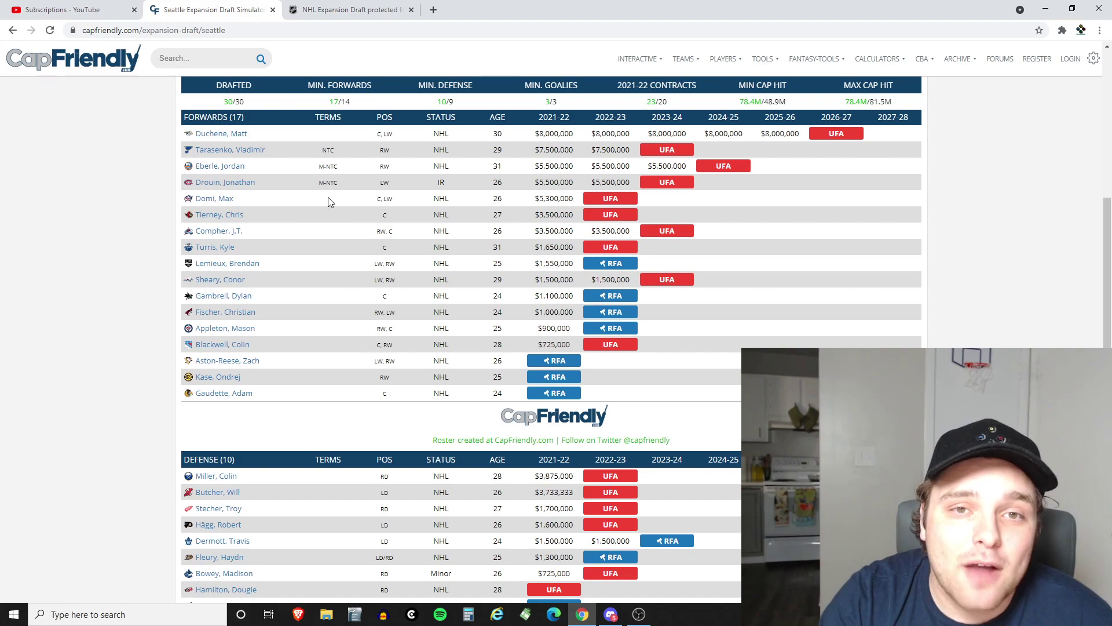
{"action": "scroll", "coordinate": [336, 207], "scroll_direction": "down", "scroll_amount": 5}
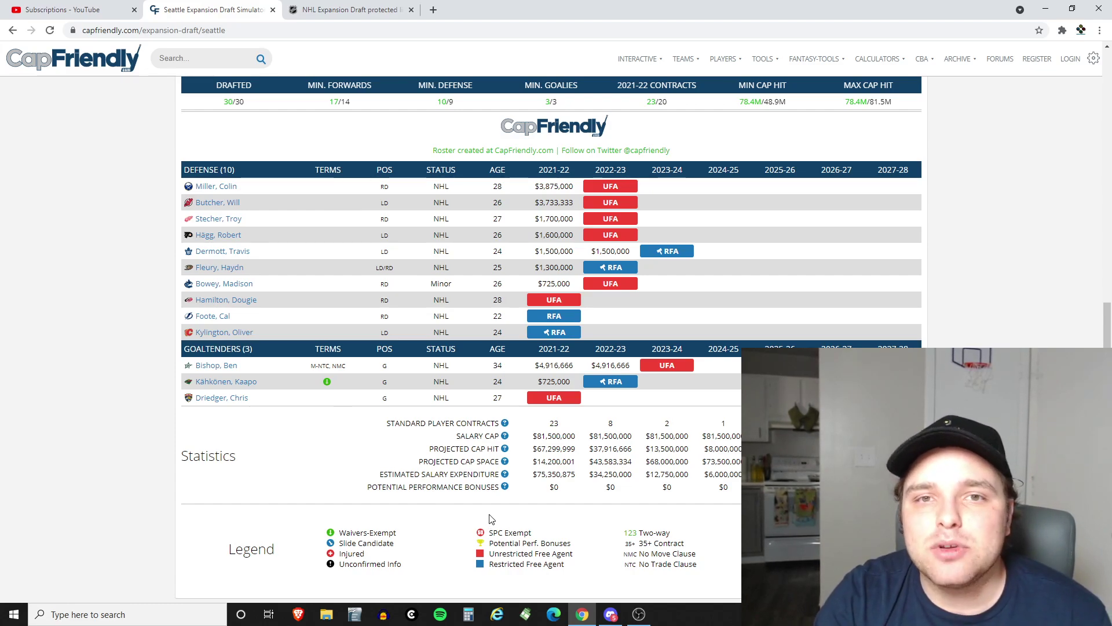
{"action": "scroll", "coordinate": [490, 519], "scroll_direction": "up", "scroll_amount": 6}
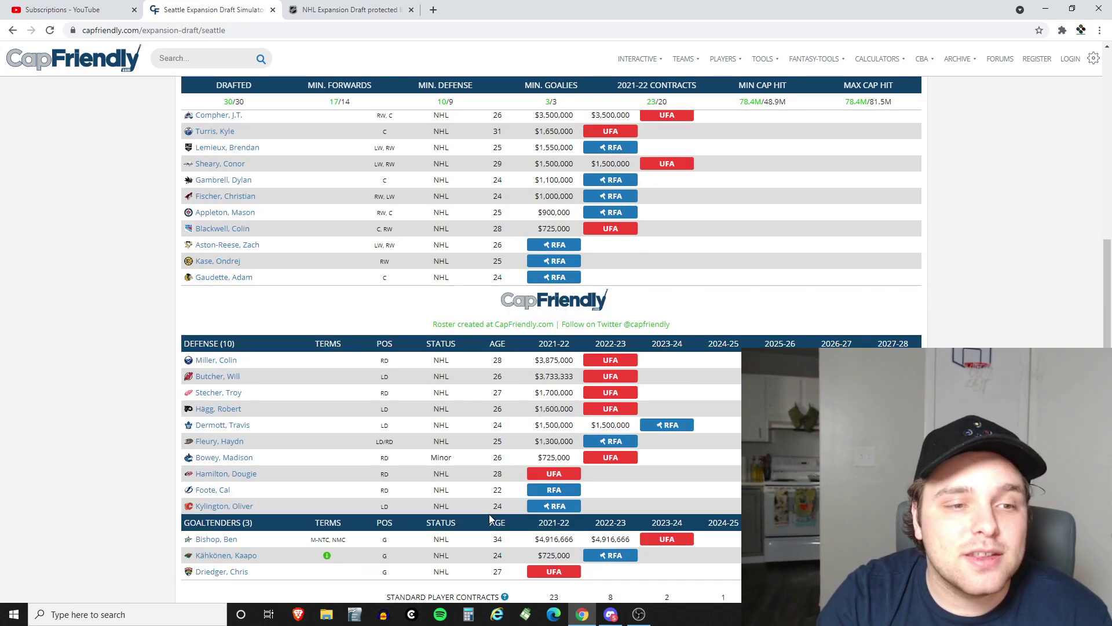